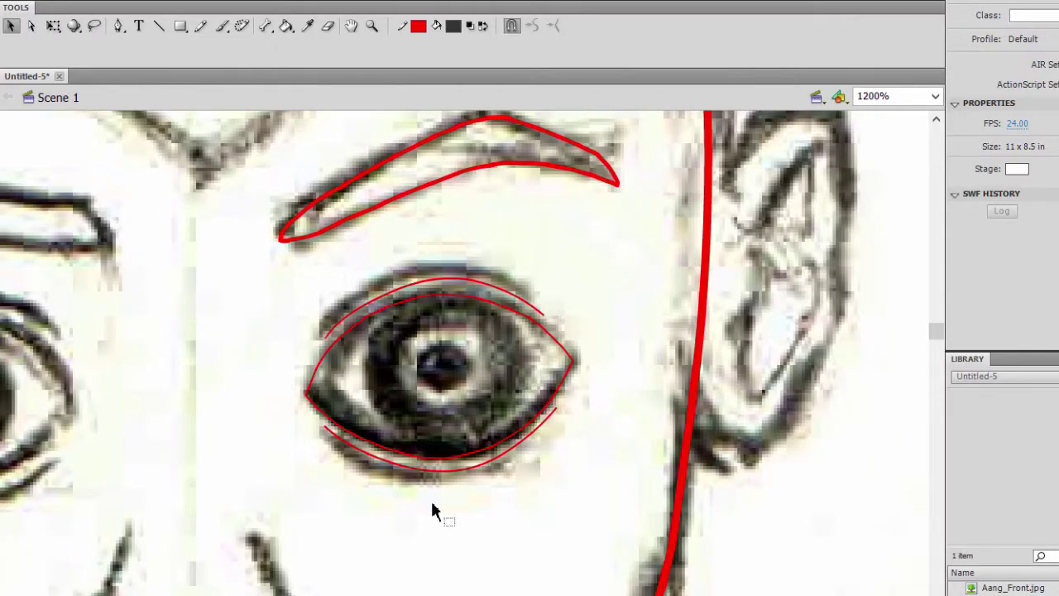
- Draw a circle with a red stroke and no fill in the blank area between the two eyes using the Oval tool
left_click(184, 27)
left_click(241, 43)
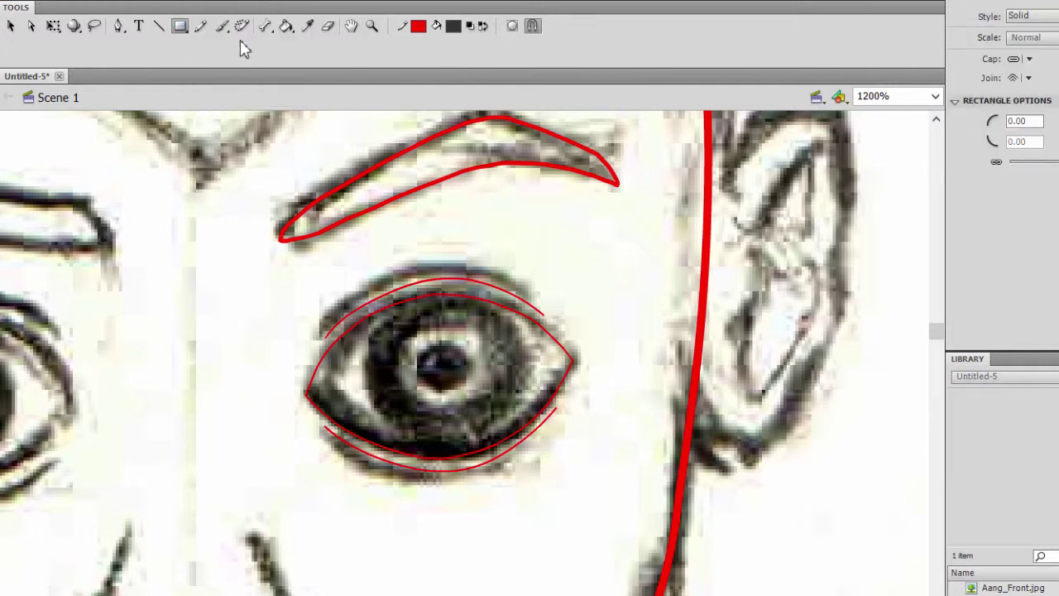
left_click_drag(84, 238, 223, 364)
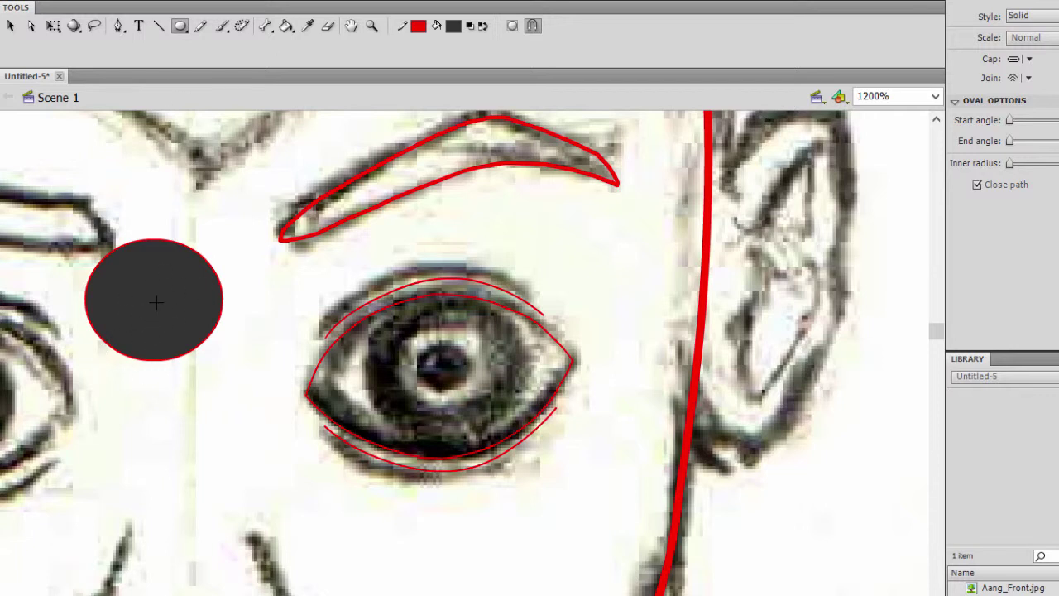
key("ctrl+z")
left_click(419, 29)
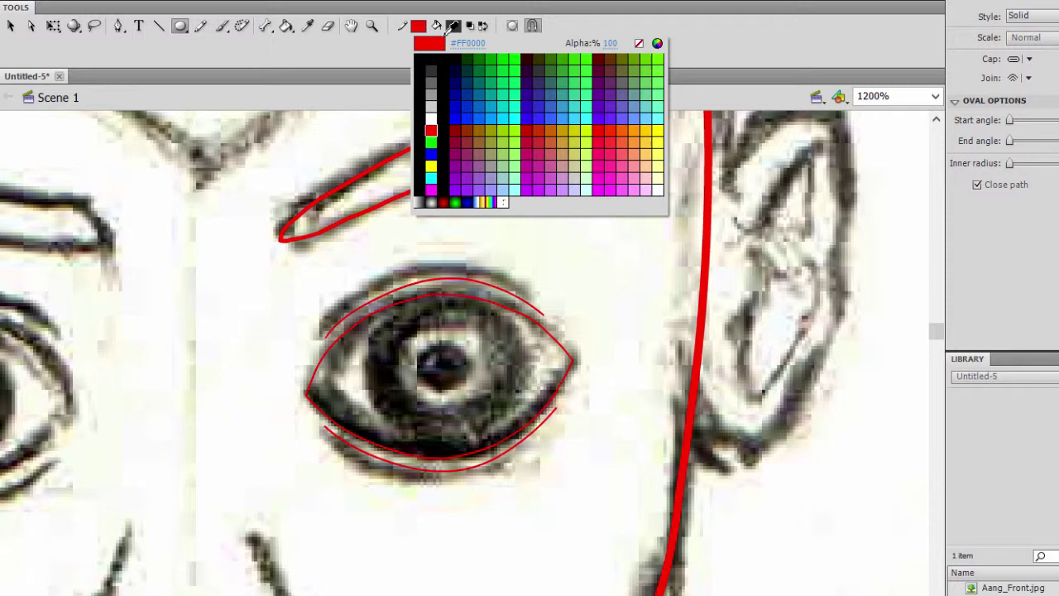
left_click(527, 133)
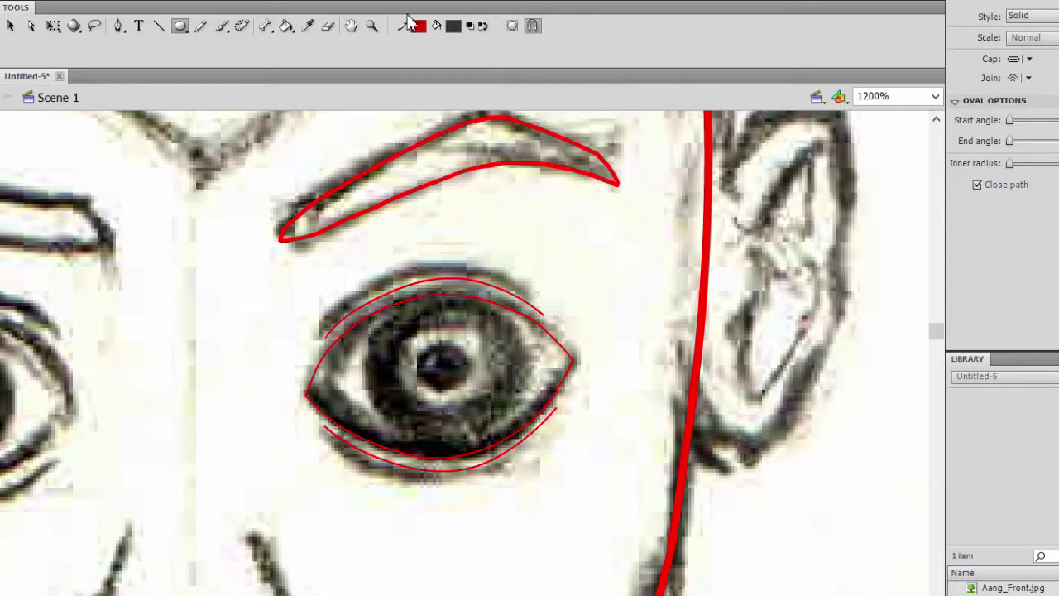
left_click(418, 28)
left_click(605, 131)
left_click(454, 30)
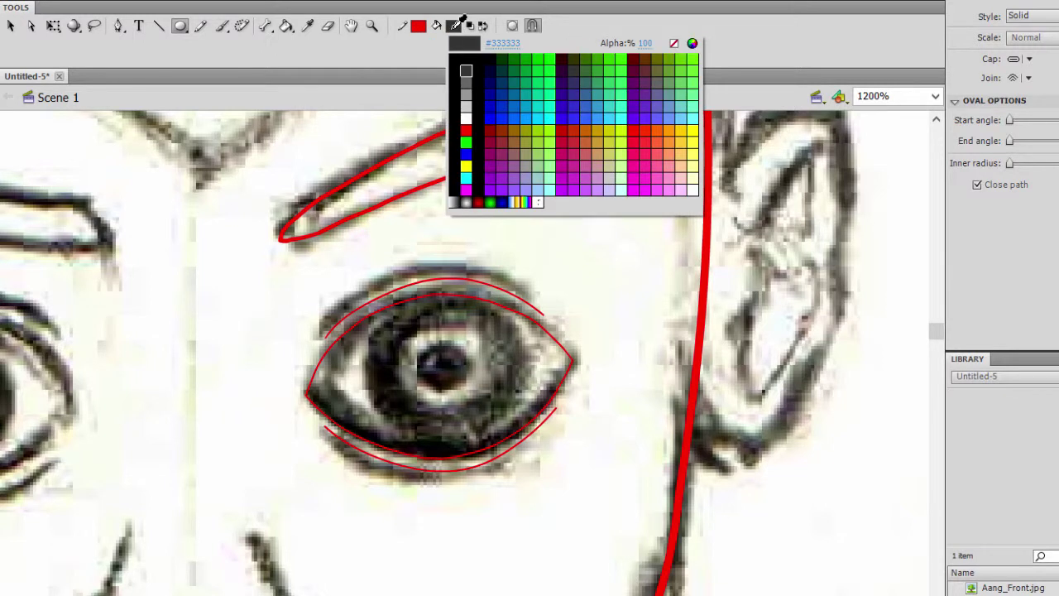
left_click(674, 44)
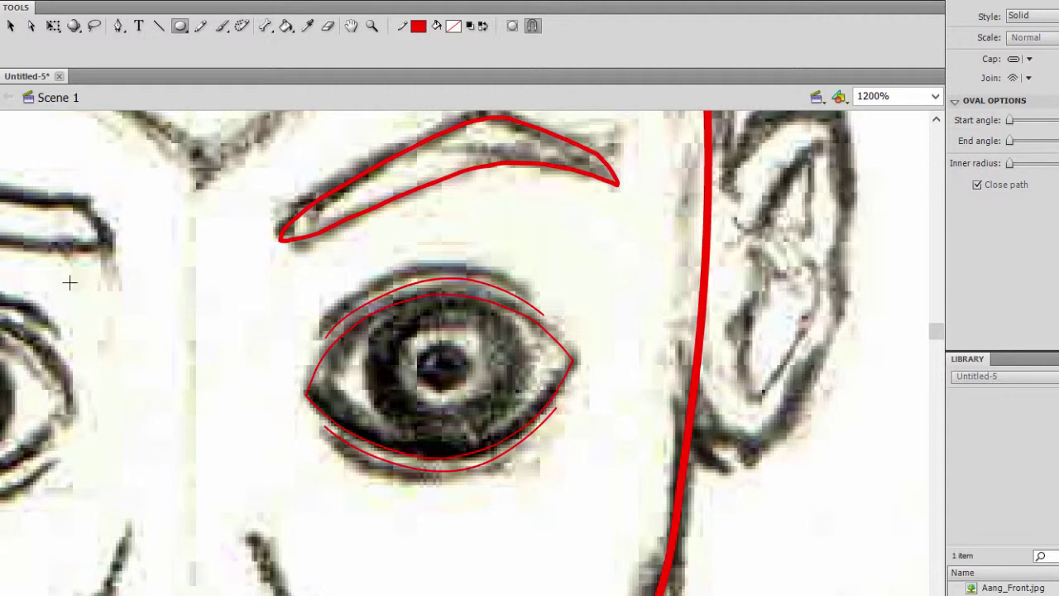
mouse_move(64, 273)
left_mouse_down()
mouse_move(130, 350)
mouse_move(224, 425)
left_mouse_up()
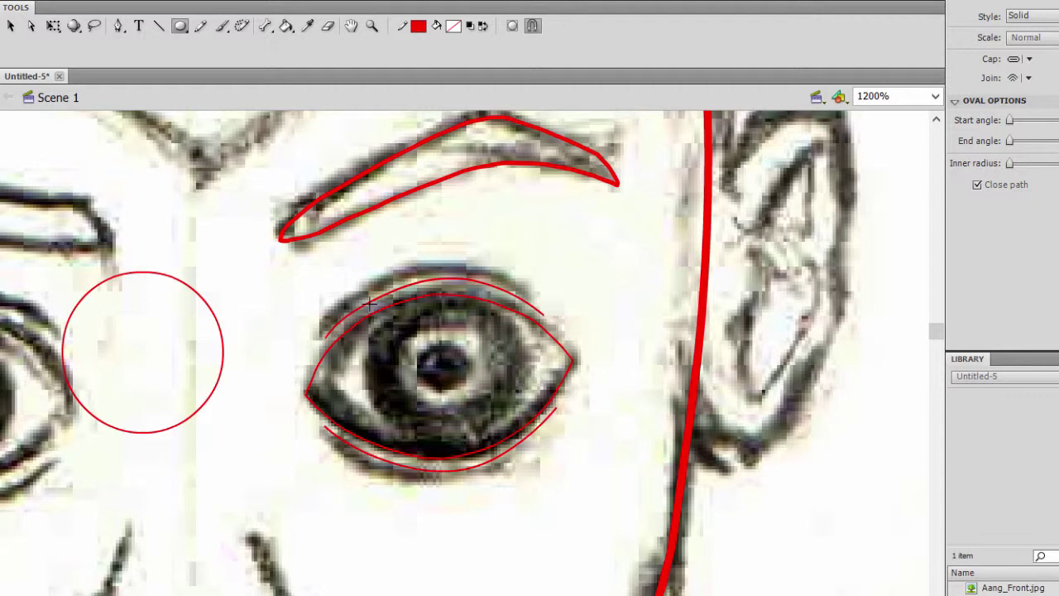
mouse_move(350, 282)
left_mouse_down()
mouse_move(463, 409)
mouse_move(531, 464)
left_mouse_up()
left_click(11, 26)
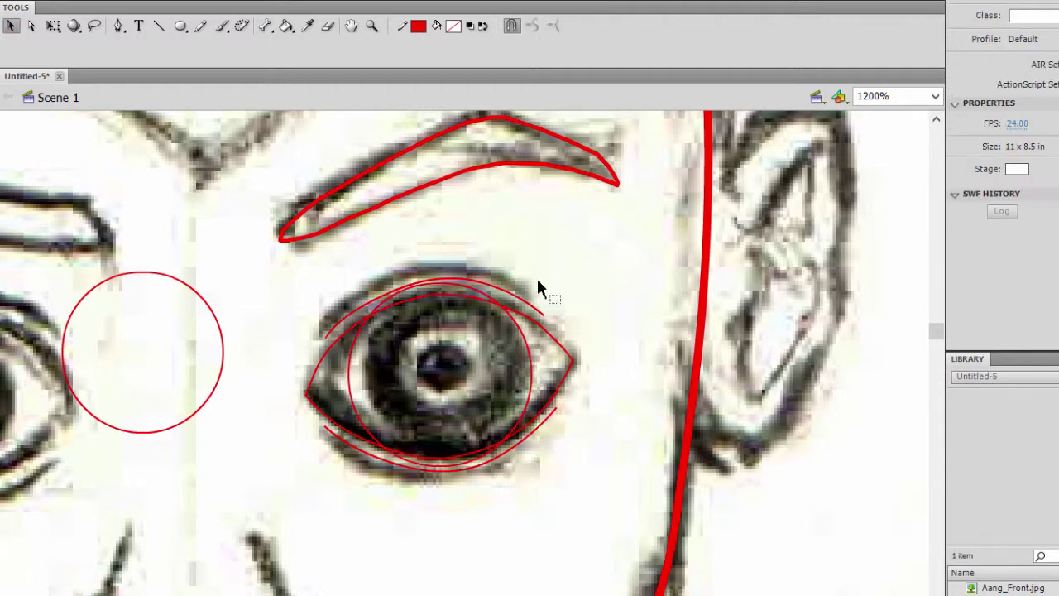
double_click(350, 393)
left_click(484, 345)
left_click(549, 378)
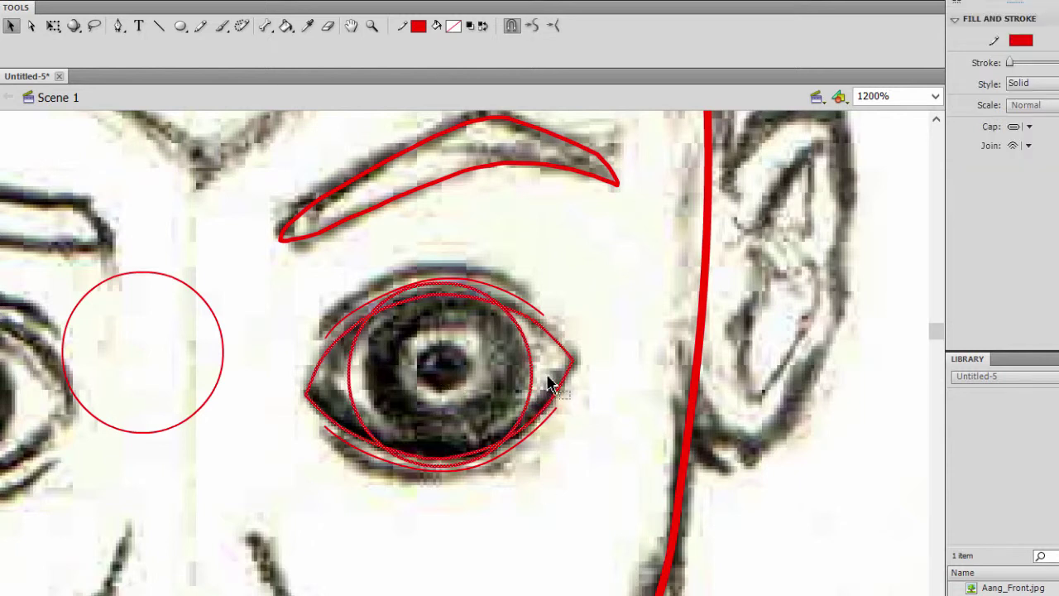
left_click(520, 382)
left_click(522, 380)
key("Delete")
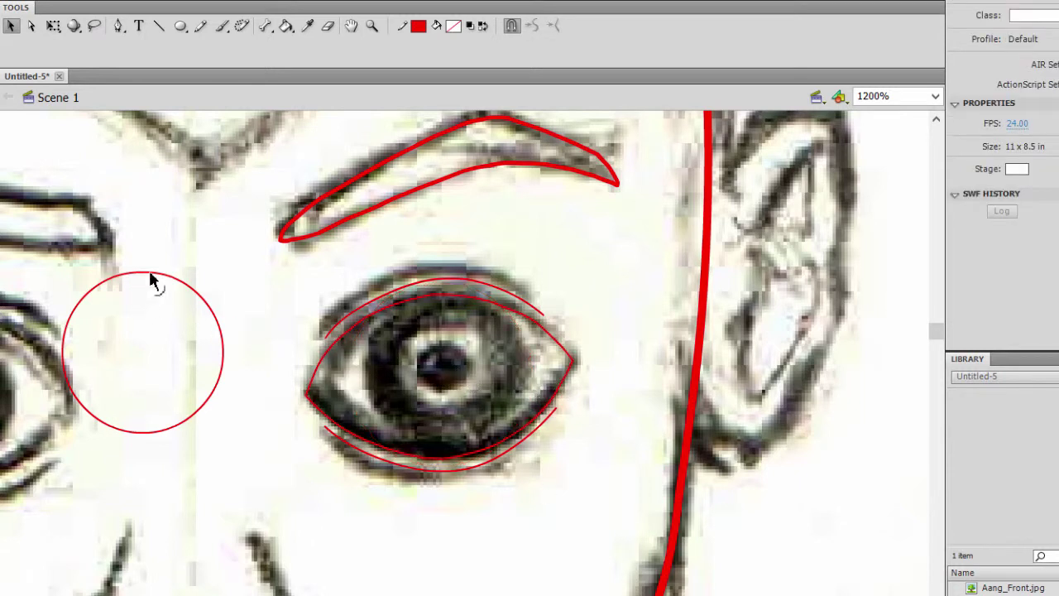
- Copy the circle between the eyes
left_click(162, 274)
left_click(278, 422)
left_click(140, 272)
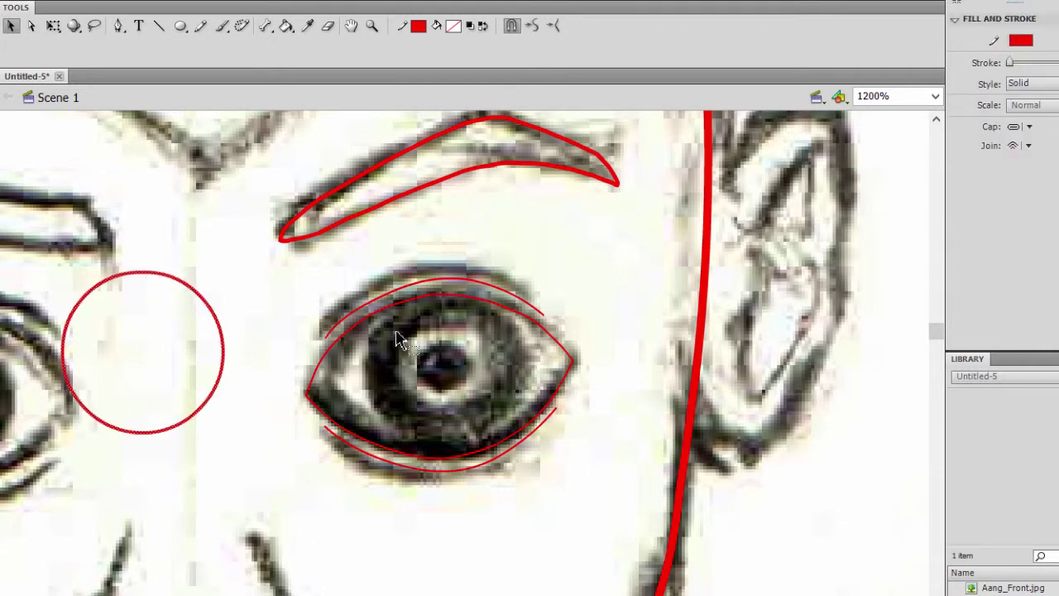
right_click(193, 208)
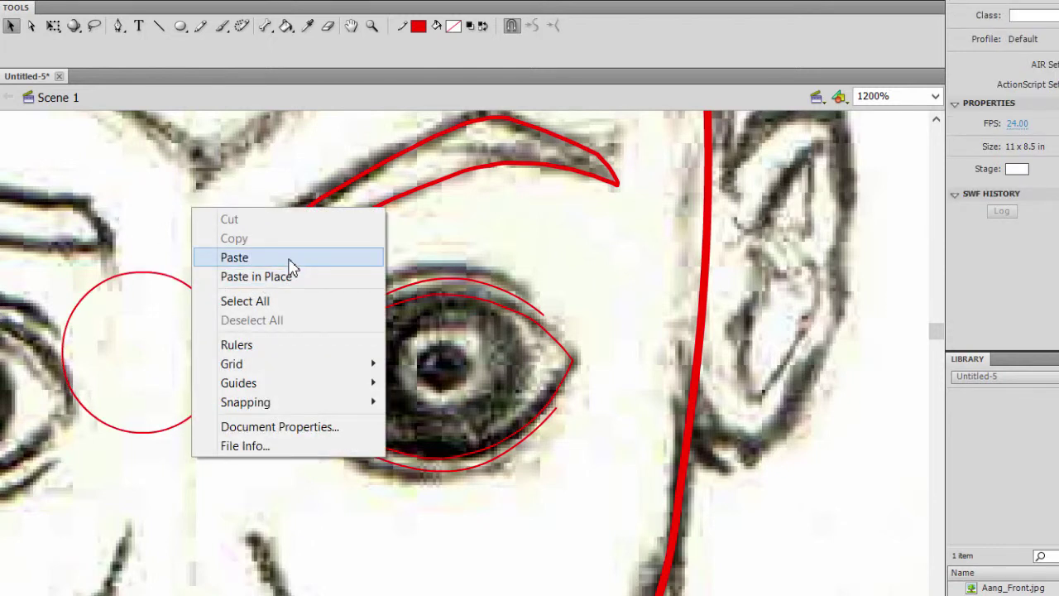
left_click(285, 259)
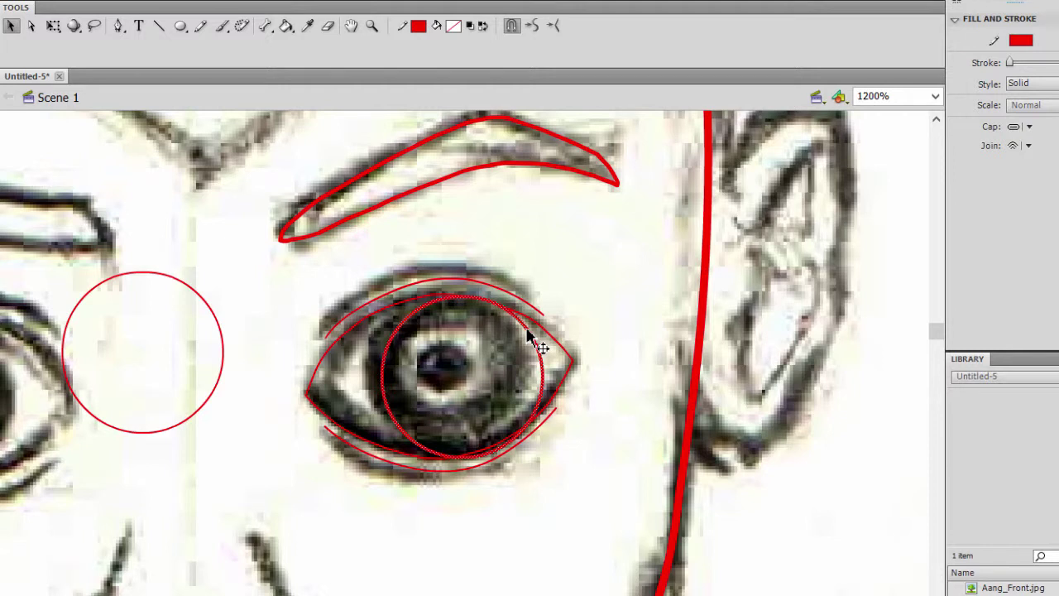
key("ctrl+z")
- Paste a duplicate of the circle in place and scale it down slightly, keeping its proportions
right_click(160, 206)
left_click(315, 273)
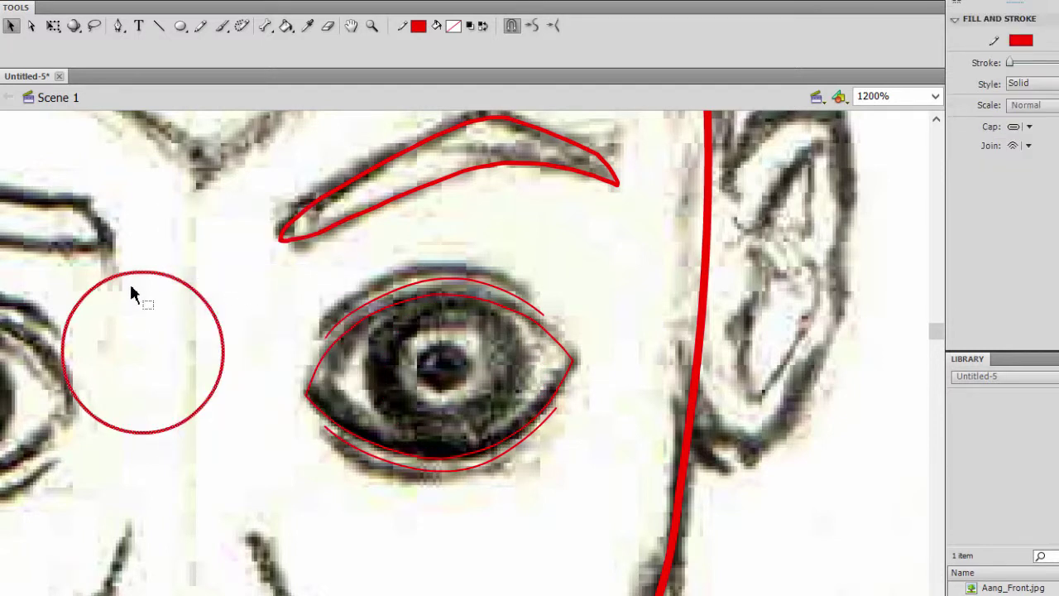
key("q")
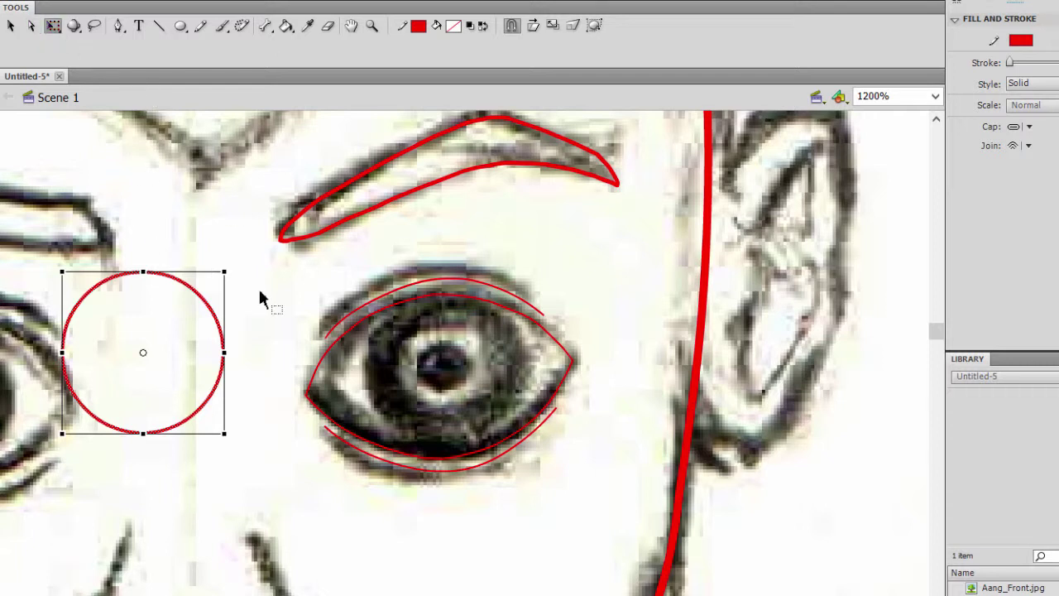
left_click_drag(227, 271, 207, 282)
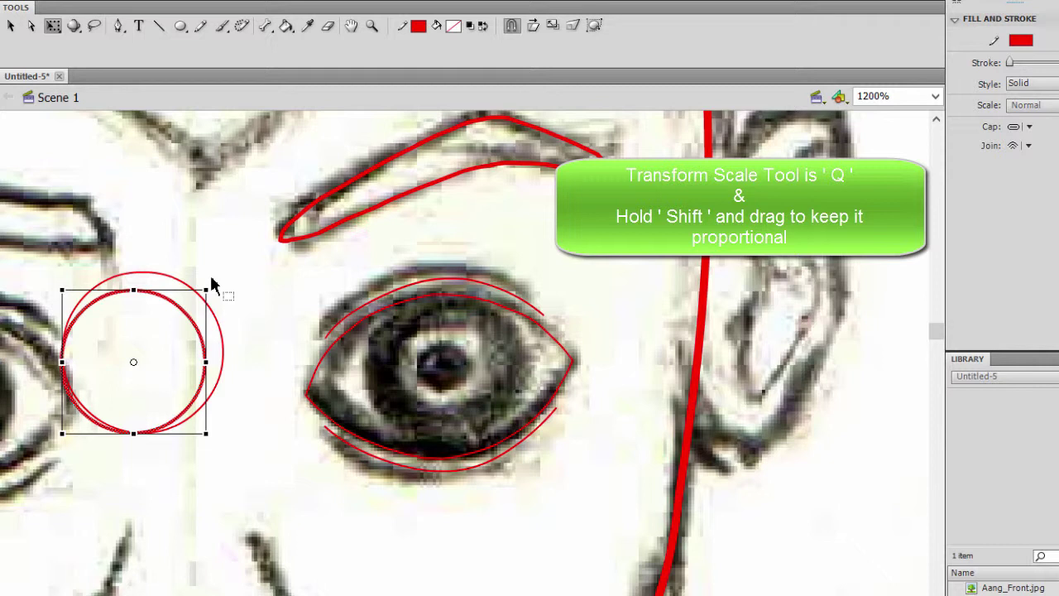
- Nudge the smaller circle up and right until it is concentric with the original circle
key("Up")
key("Up")
key("Up")
key("Up")
key("Up")
key("Up")
key("Up")
key("Up")
key("Up")
key("Up")
key("Right")
key("Right")
key("Right")
key("Right")
key("Right")
key("Right")
key("Right")
key("Right")
key("Right")
key("Right")
key("Right")
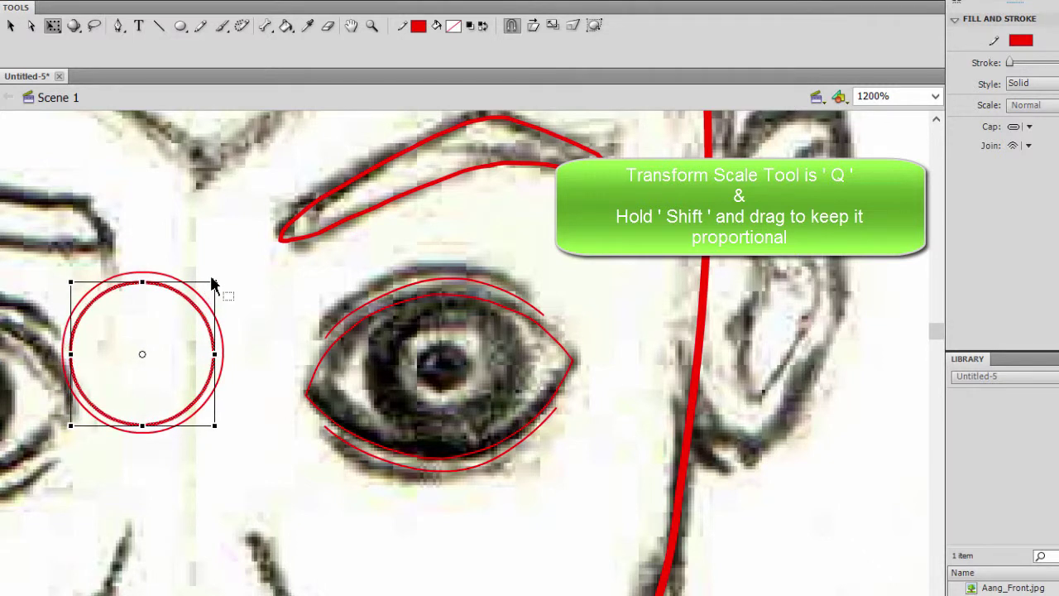
left_click(216, 269)
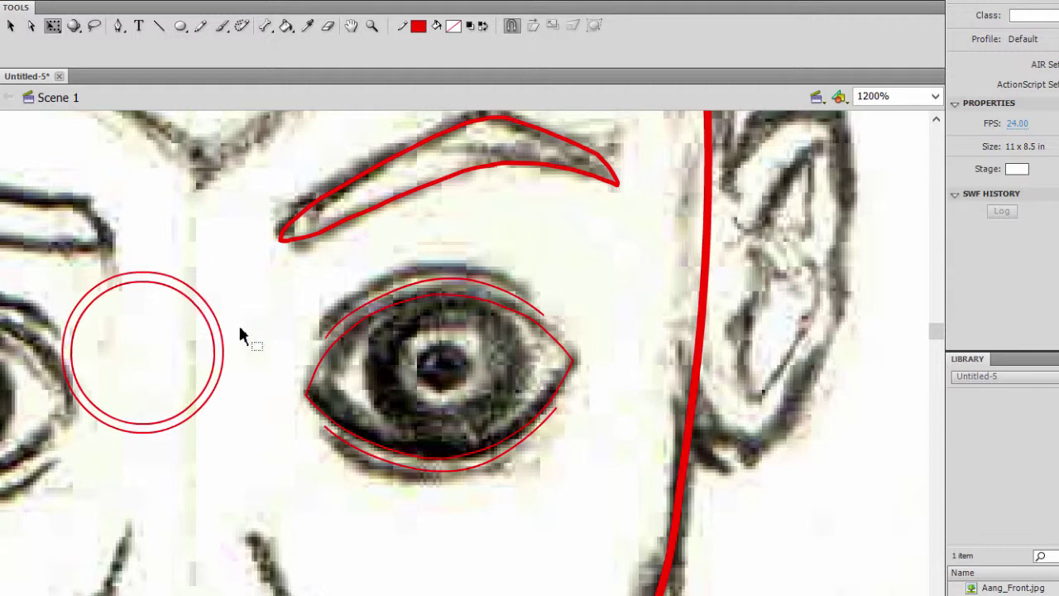
- Duplicate the inner circle in place and scale the copy proportionally to about half its size
left_click(211, 331)
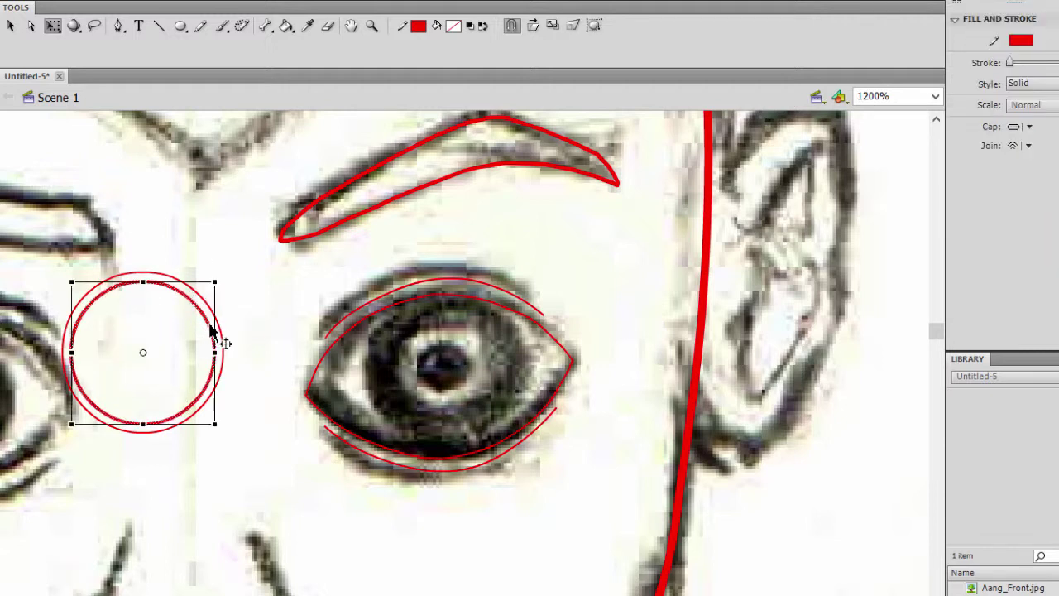
left_click(209, 217)
right_click(209, 215)
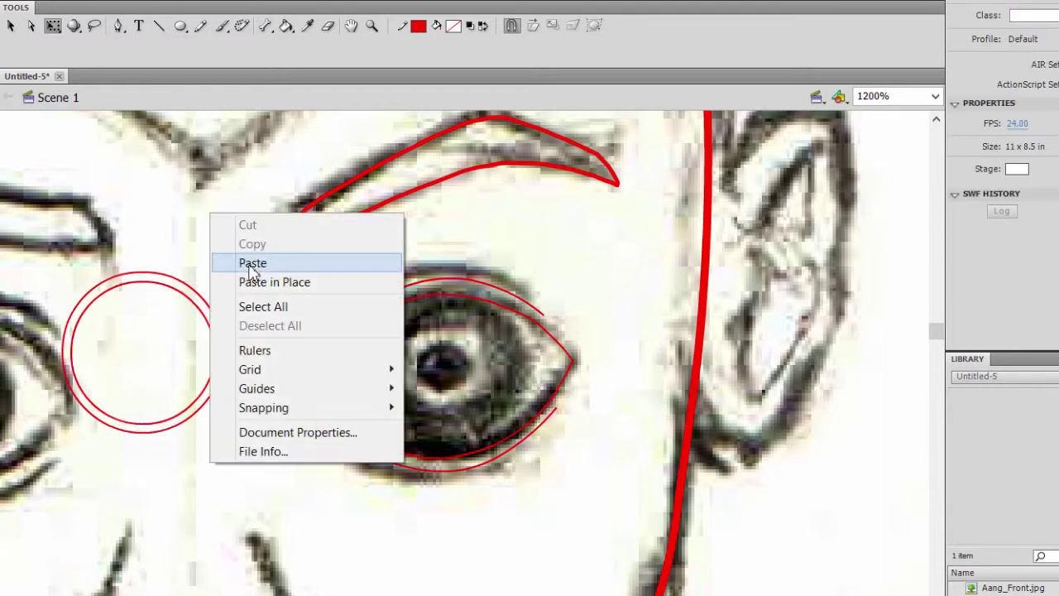
left_click(256, 281)
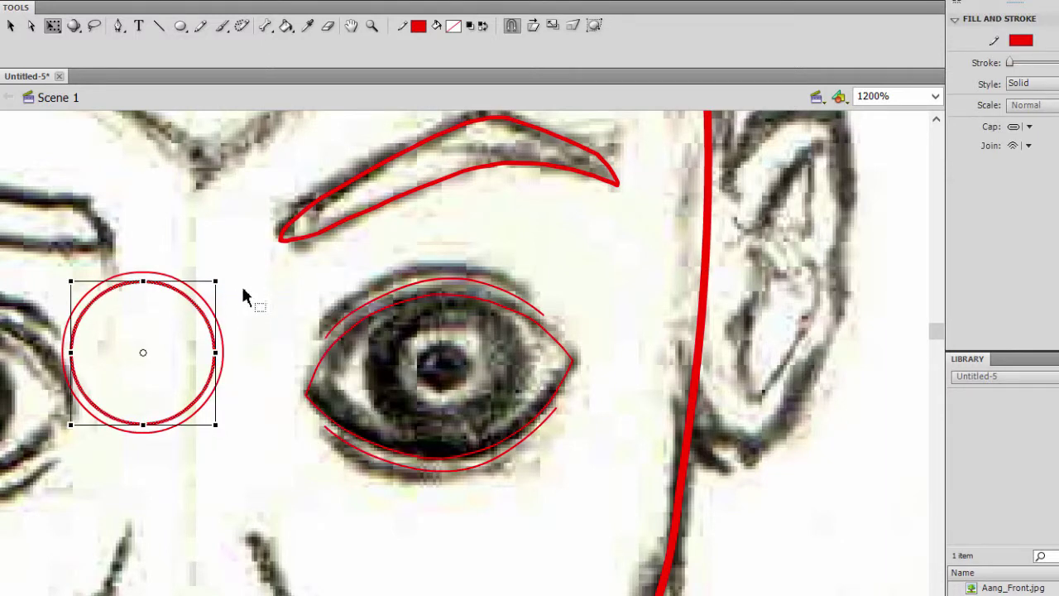
left_click_drag(215, 283, 150, 349)
- Nudge the small pupil circle up and right to the centre of the two larger circles
key("Up")
key("Up")
key("Up")
key("Up")
key("Up")
key("Up")
key("Up")
key("Up")
key("Up")
key("Up")
key("Up")
key("Up")
key("Up")
key("Up")
key("Up")
key("Up")
key("Up")
key("Up")
key("Up")
key("Up")
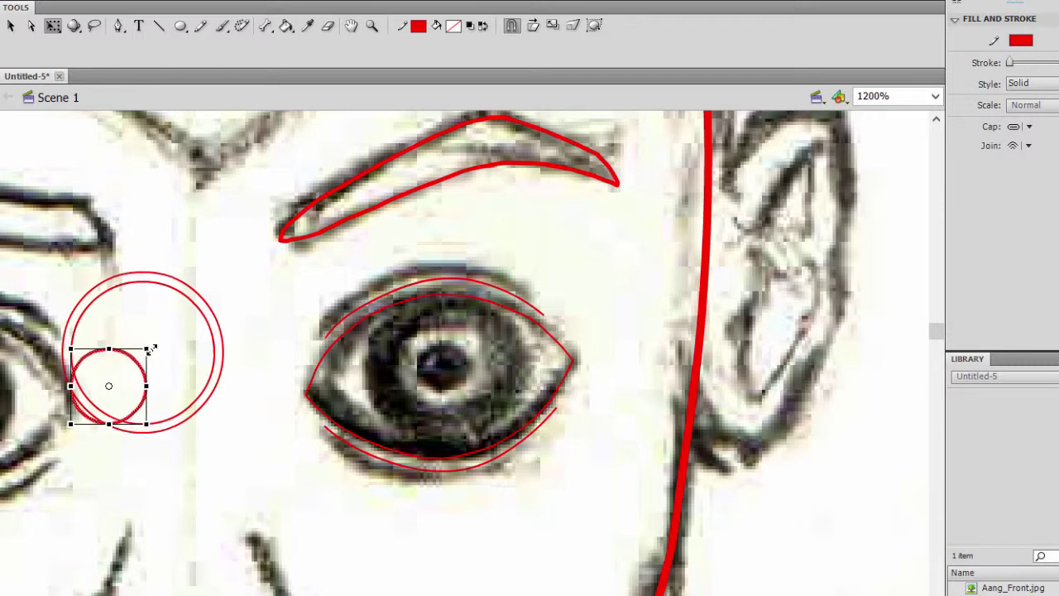
key("Right")
key("Right")
key("Right")
key("Right")
key("Right")
key("Right")
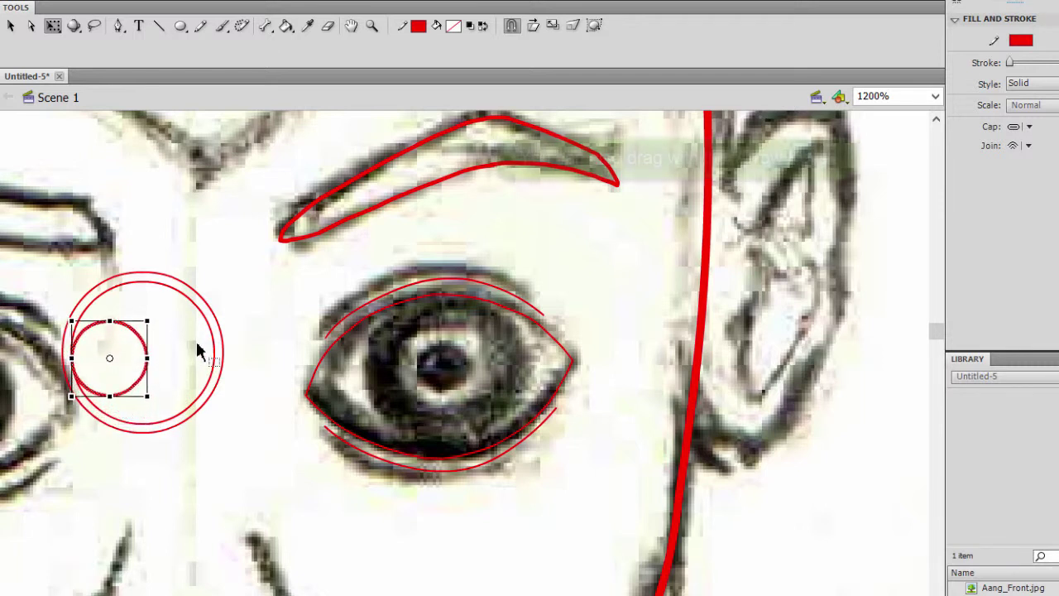
key("Up")
key("Up")
key("Up")
key("Up")
key("Up")
key("Up")
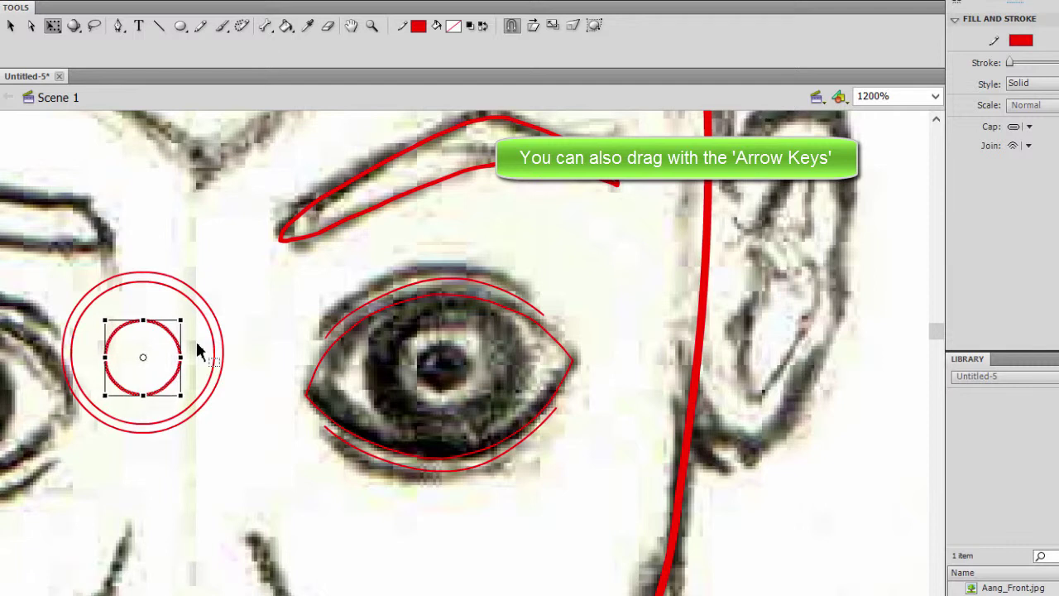
- Shrink the pupil circle slightly and nudge it back toward the centre of the rings
left_click_drag(182, 316, 177, 324)
key("Right")
key("Right")
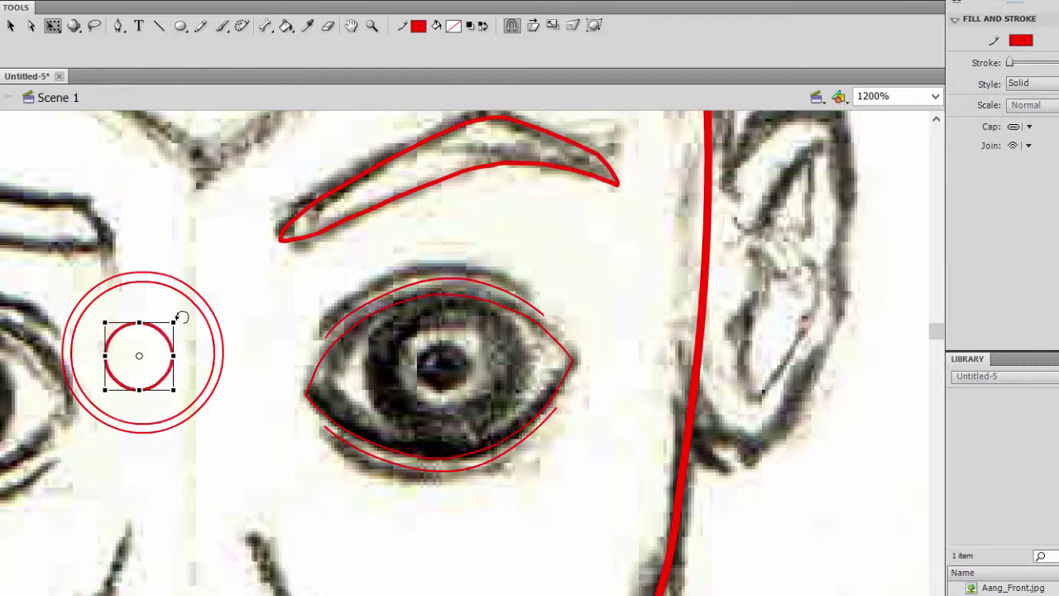
key("Up")
key("Up")
left_click(142, 227)
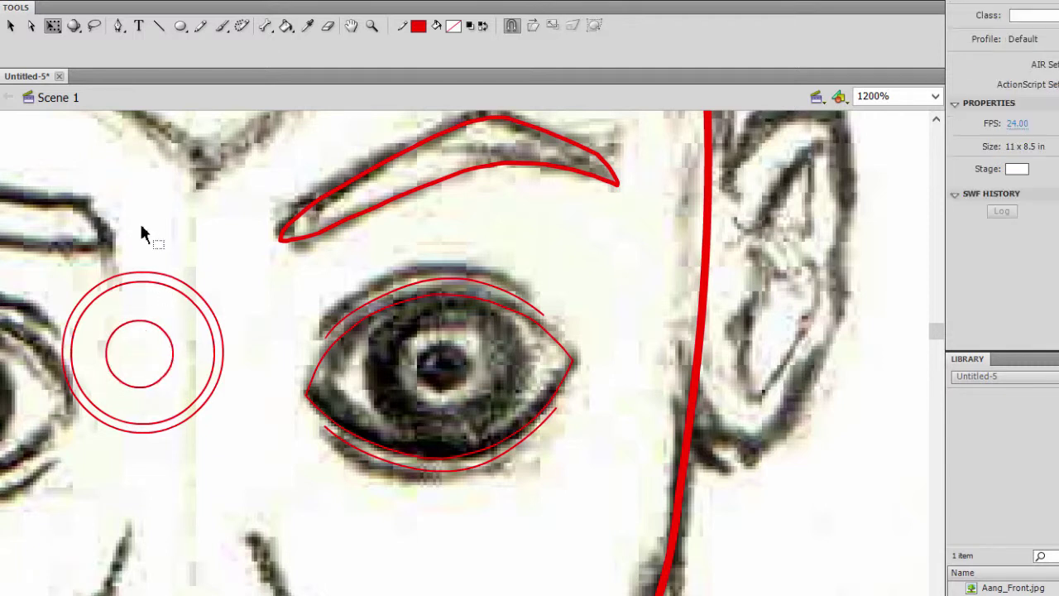
- Select all three circles together and move them over the iris of the sketched eye
left_click(124, 326)
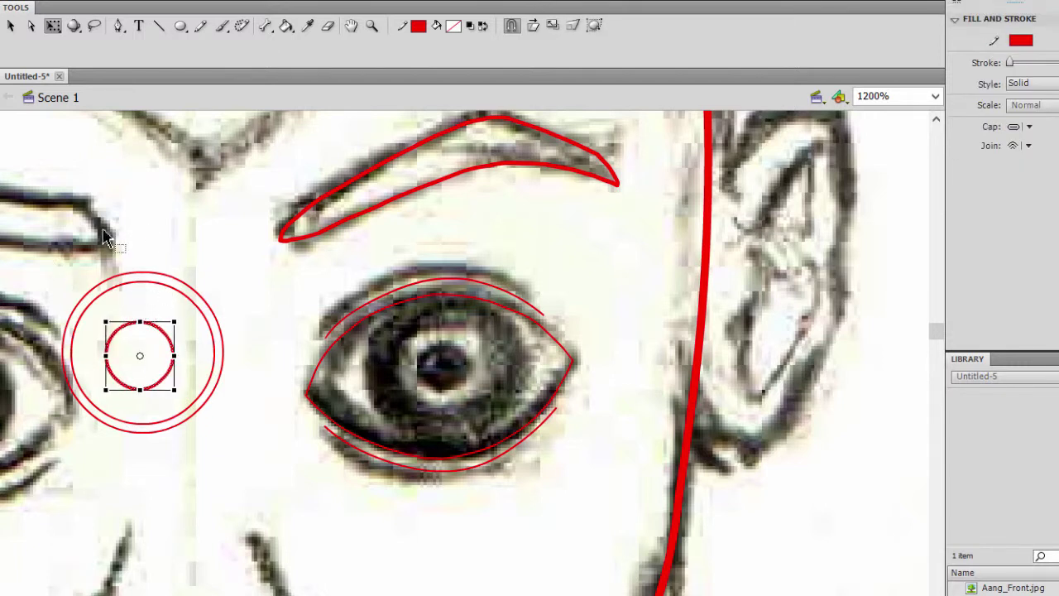
left_click(41, 264)
left_click_drag(40, 263, 251, 458)
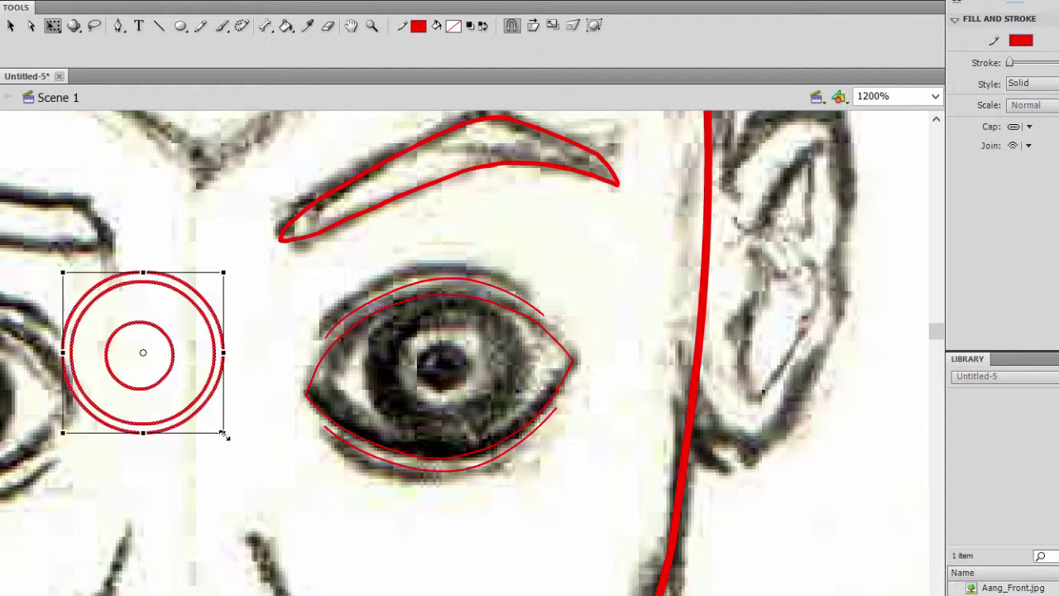
left_click(11, 26)
left_click(235, 368)
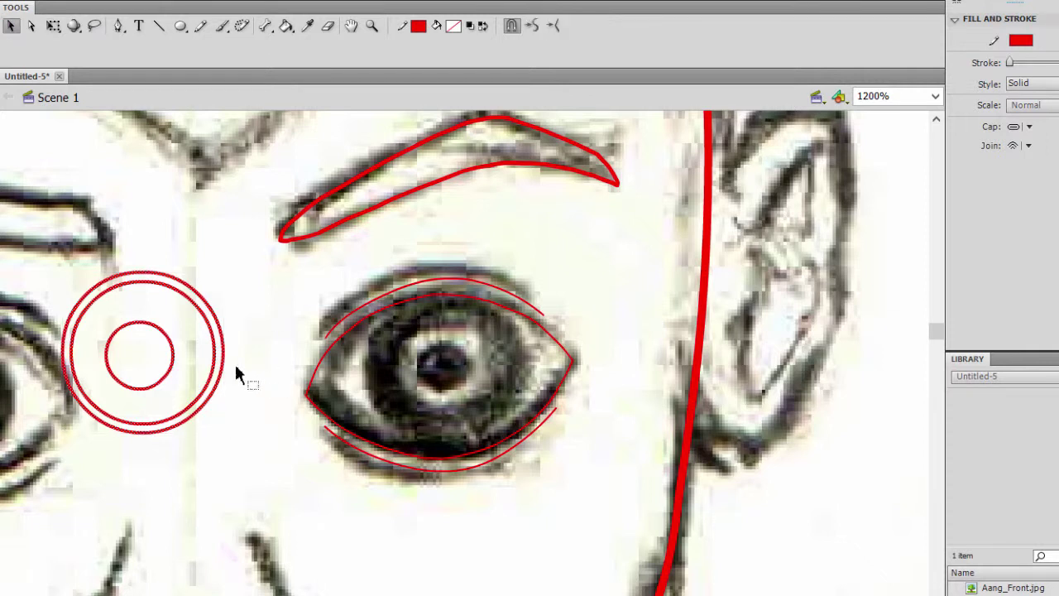
left_click_drag(214, 357, 513, 385)
left_click(605, 231)
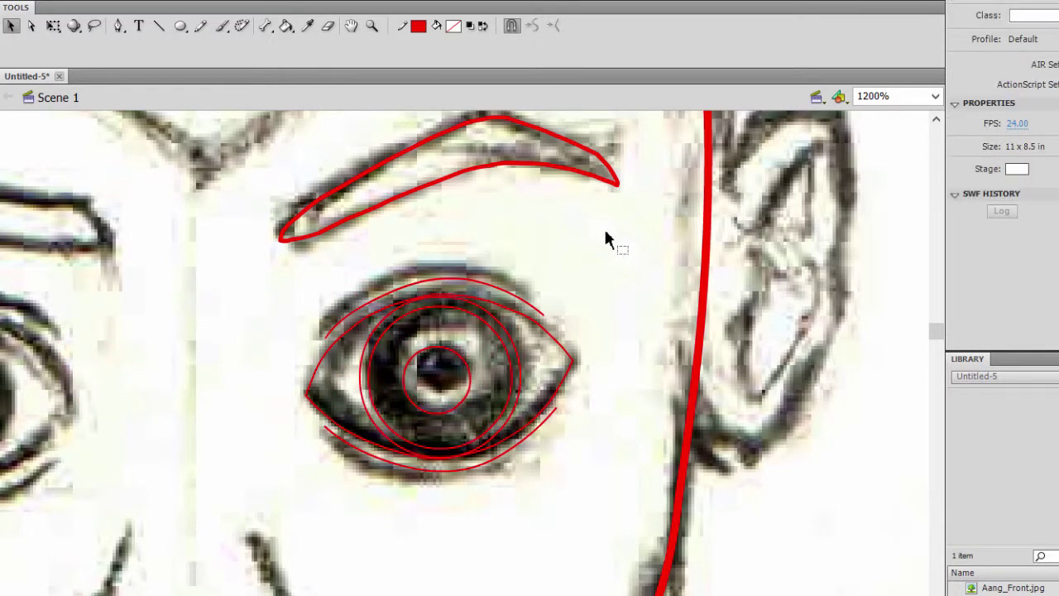
- Reselect the three iris circles and enlarge them slightly with Free Transform, keeping their proportions
key("z")
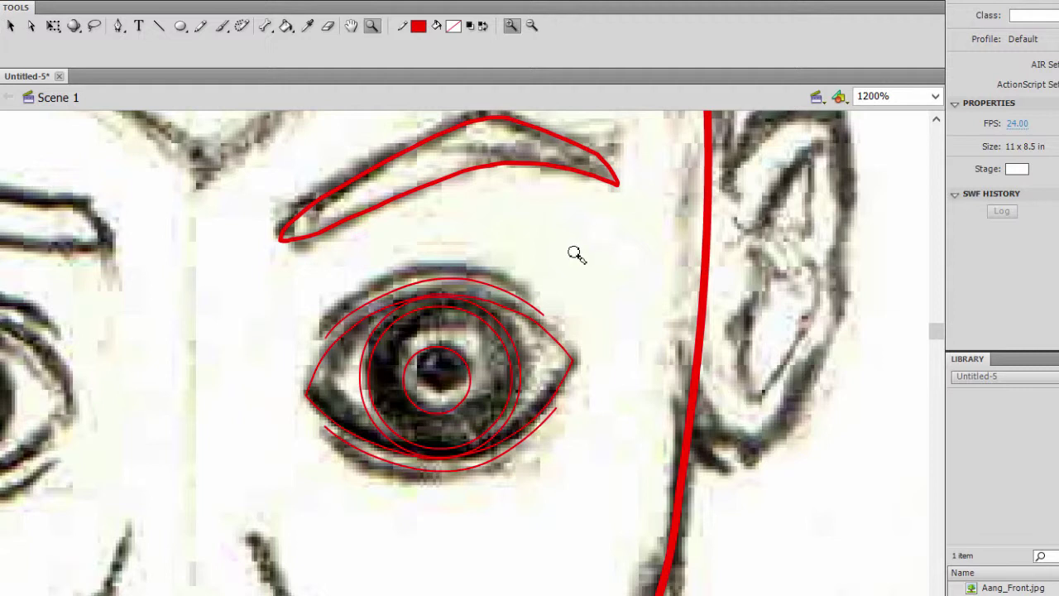
key("ctrl+z")
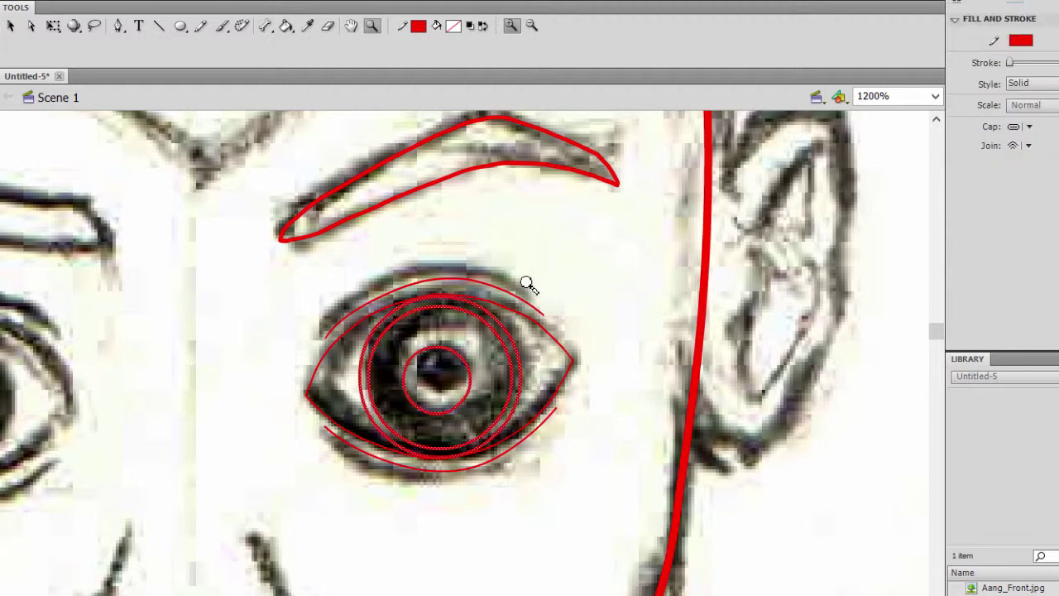
key("q")
left_click_drag(520, 299, 533, 291)
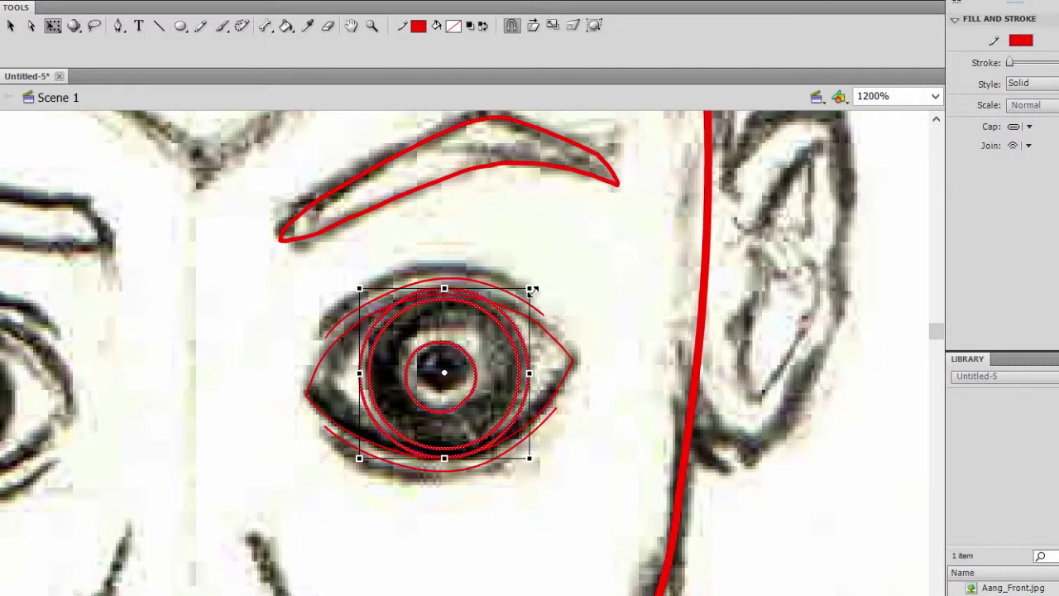
- Nudge the enlarged circles slightly left and down to fit the sketched iris, and deselect them
key("Left")
key("Left")
key("Left")
key("Left")
key("Down")
key("Down")
key("Down")
key("Down")
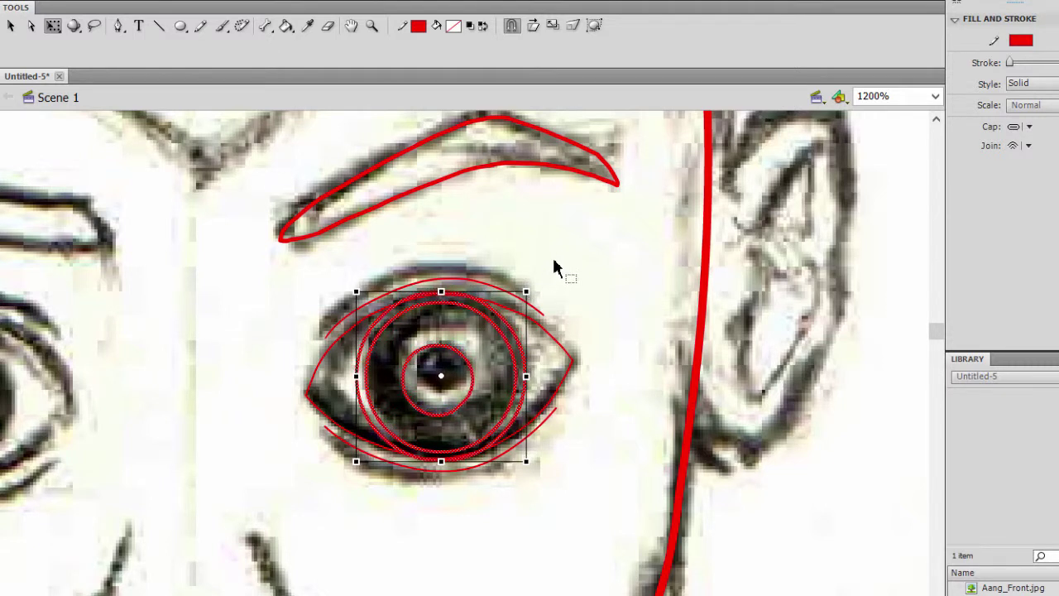
left_click(554, 267)
left_click(11, 26)
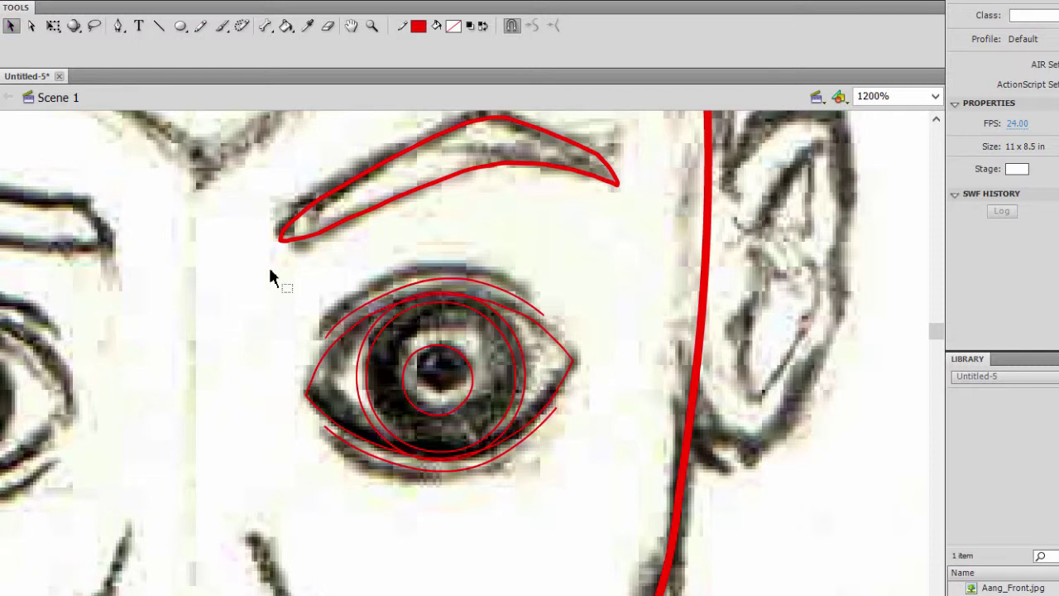
- Delete the bottom piece of the outer iris circle where it meets the lower eyelid line
left_click(420, 300)
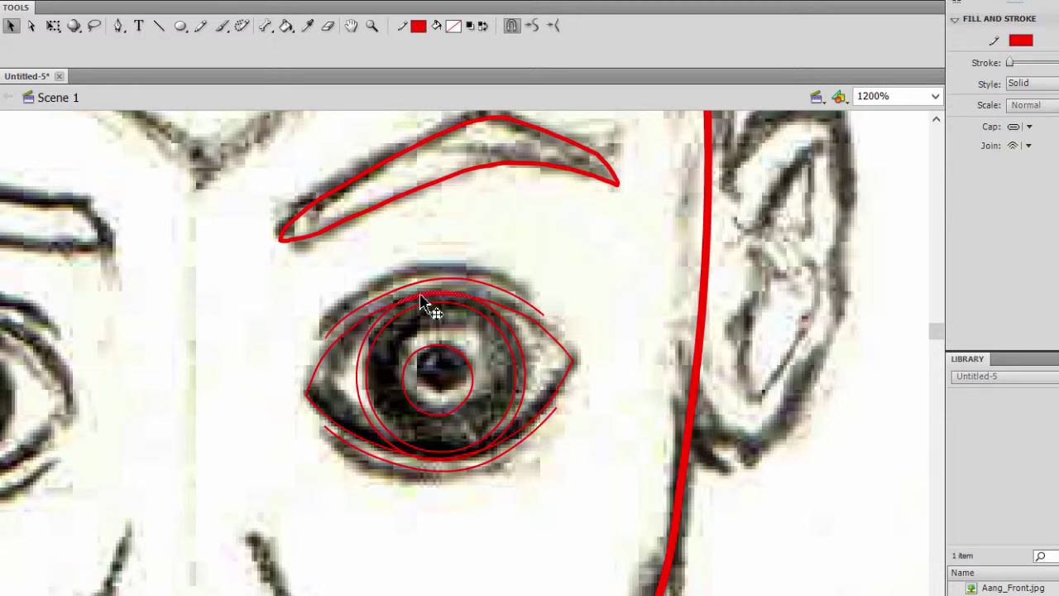
left_click(533, 314)
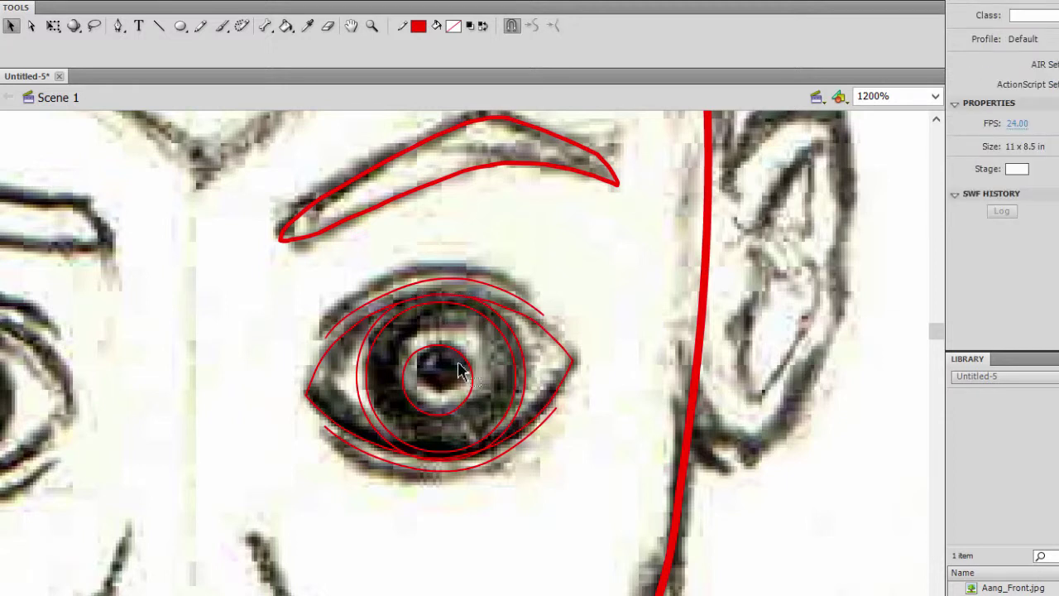
left_click(446, 461)
key("Delete")
- Save the document as Aang1 on the Desktop in Flash CS5 Document format
key("ctrl+s")
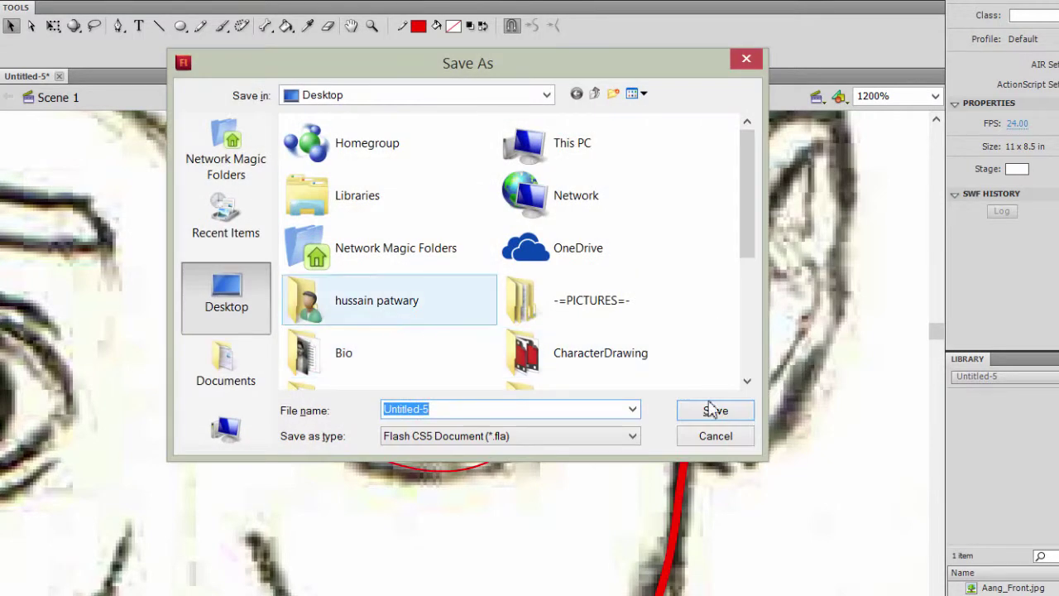
left_click(720, 438)
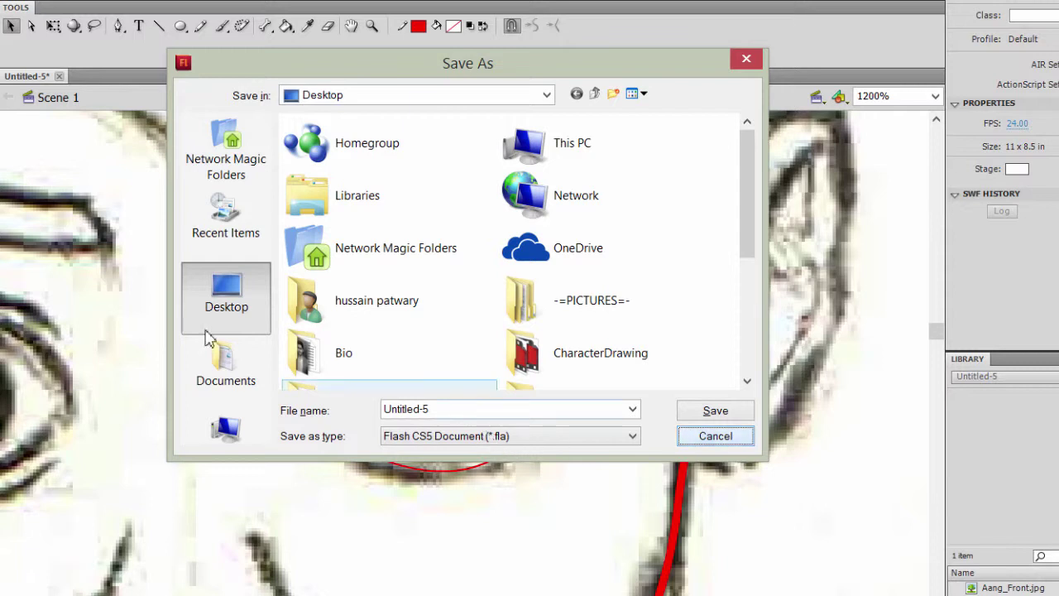
left_click(406, 408)
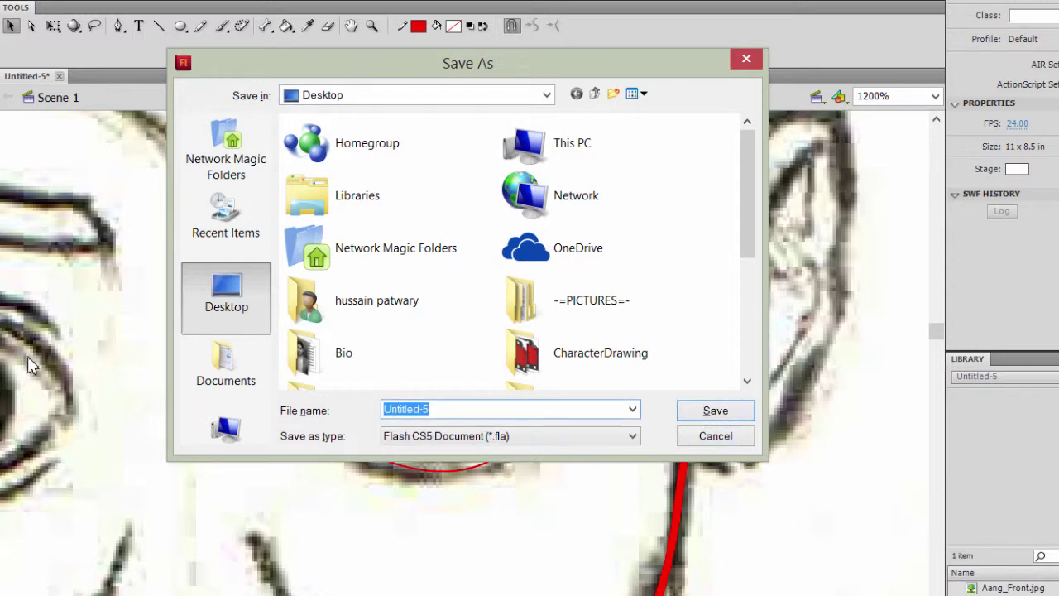
type("Aang1")
key("Return")
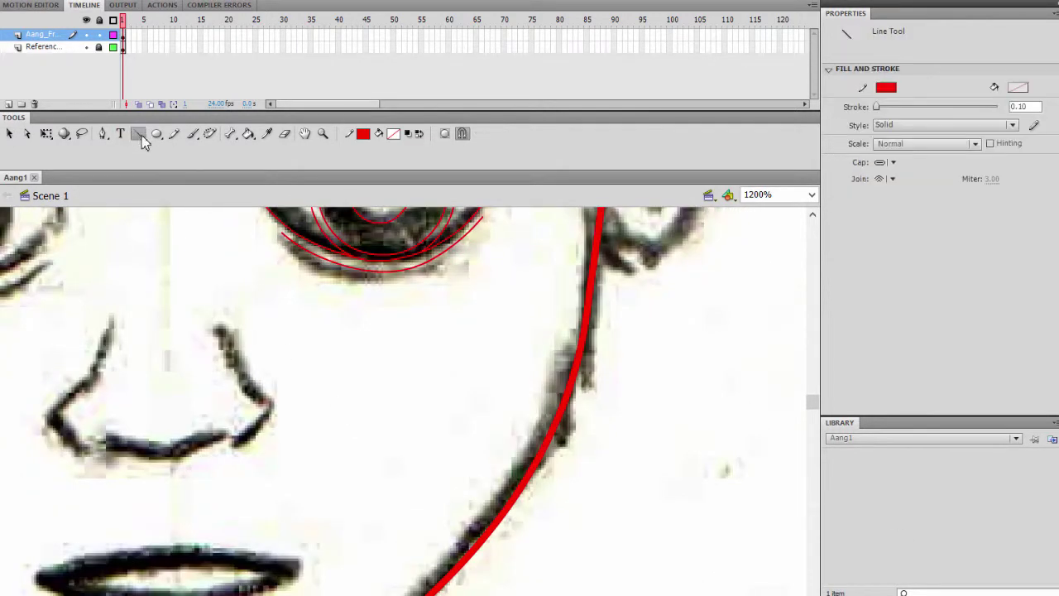
- Set the Line tool stroke to 0.50 and trace the sketched nose's right side and nostril with connected lines
left_click(1026, 106)
type("0.50")
key("Return")
mouse_move(242, 382)
left_mouse_down()
mouse_move(241, 373)
mouse_move(270, 402)
left_mouse_up()
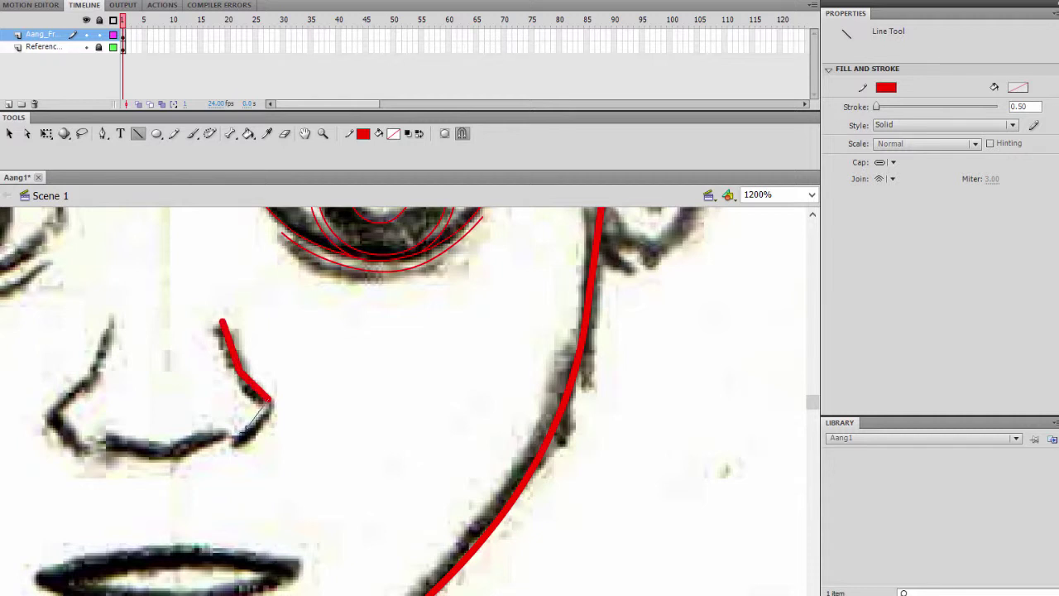
left_click_drag(235, 441, 239, 443)
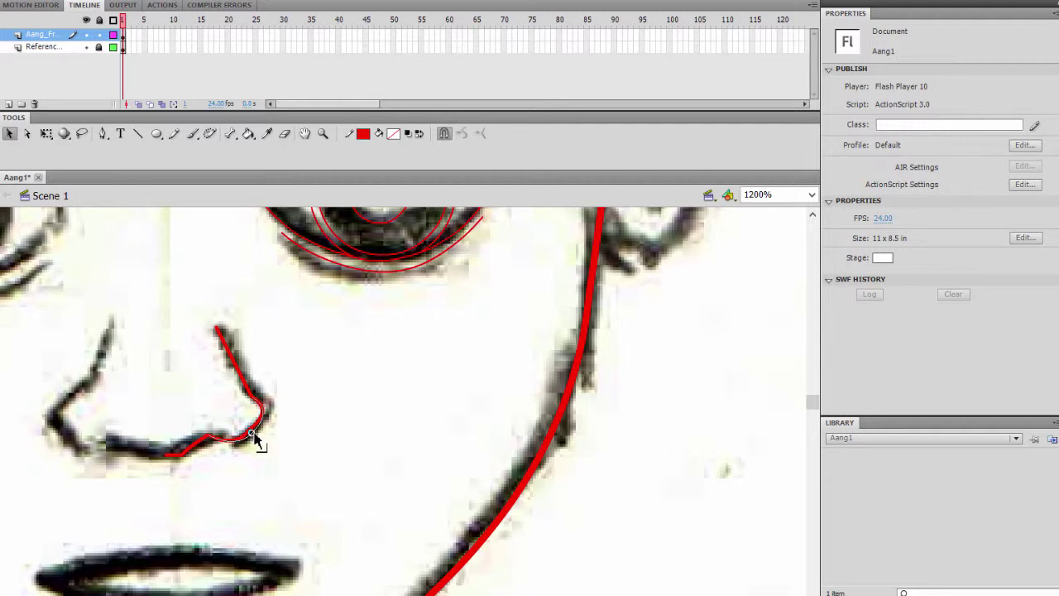
left_click(138, 133)
left_click_drag(289, 342, 219, 356)
left_click(10, 133)
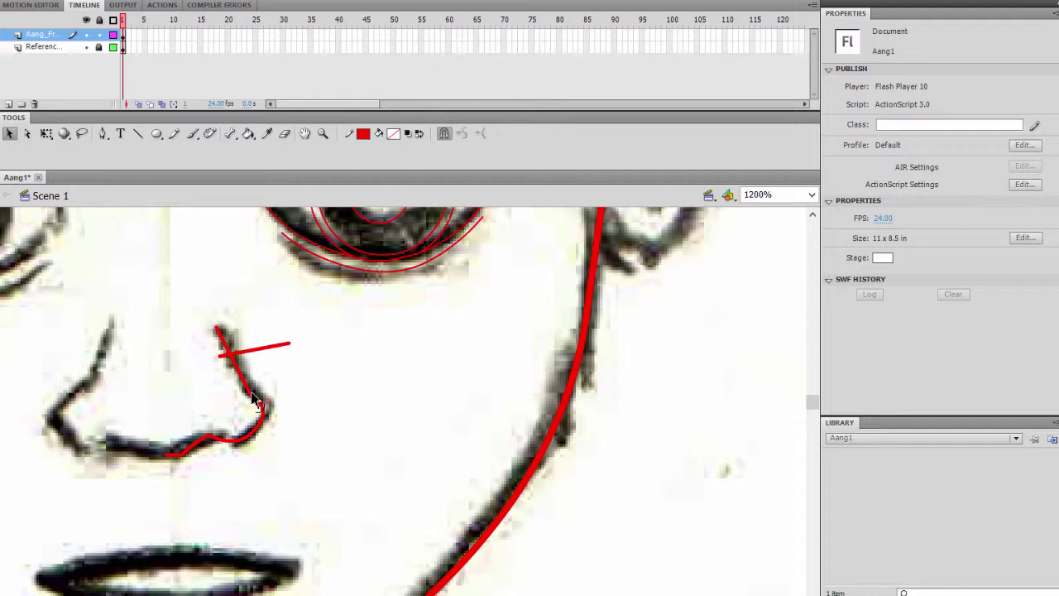
left_click(251, 354)
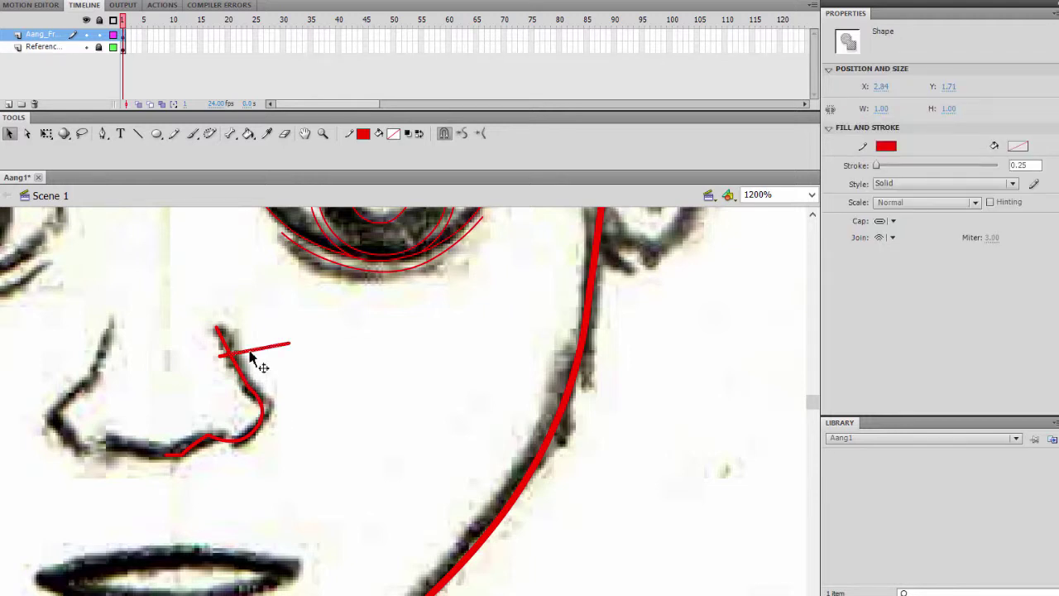
key("Delete")
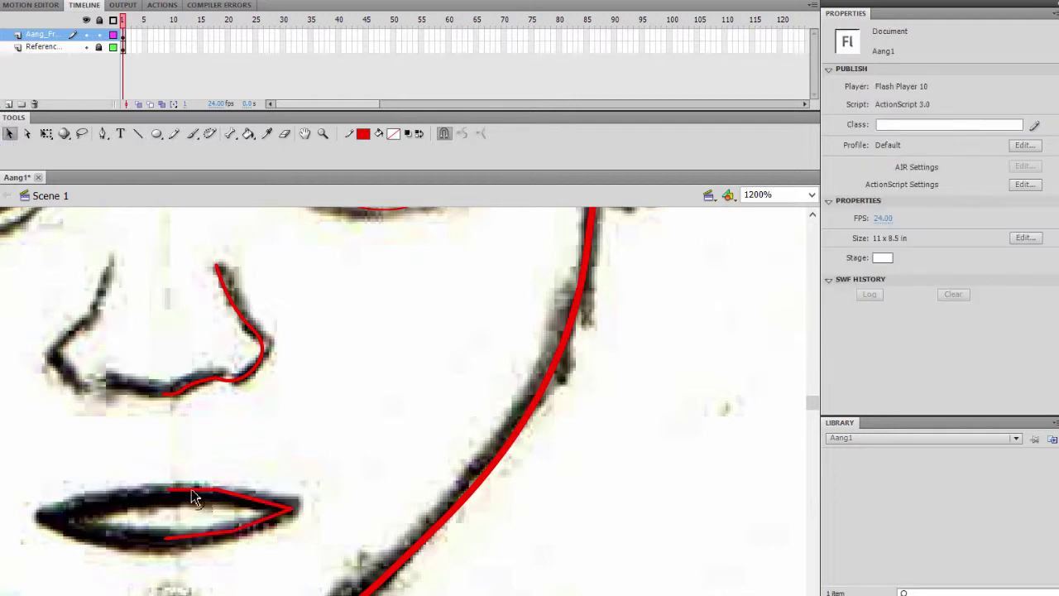
- Bend the straight upper and lower lip lines into smooth curves that follow the sketched mouth
left_click_drag(251, 499, 248, 496)
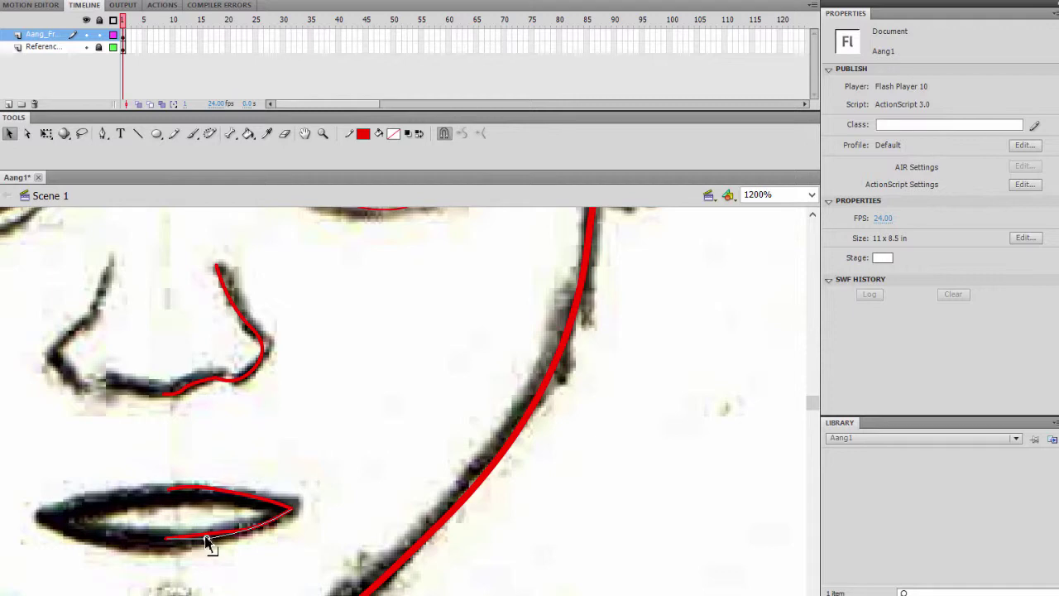
left_click_drag(206, 538, 206, 534)
left_click_drag(190, 488, 201, 492)
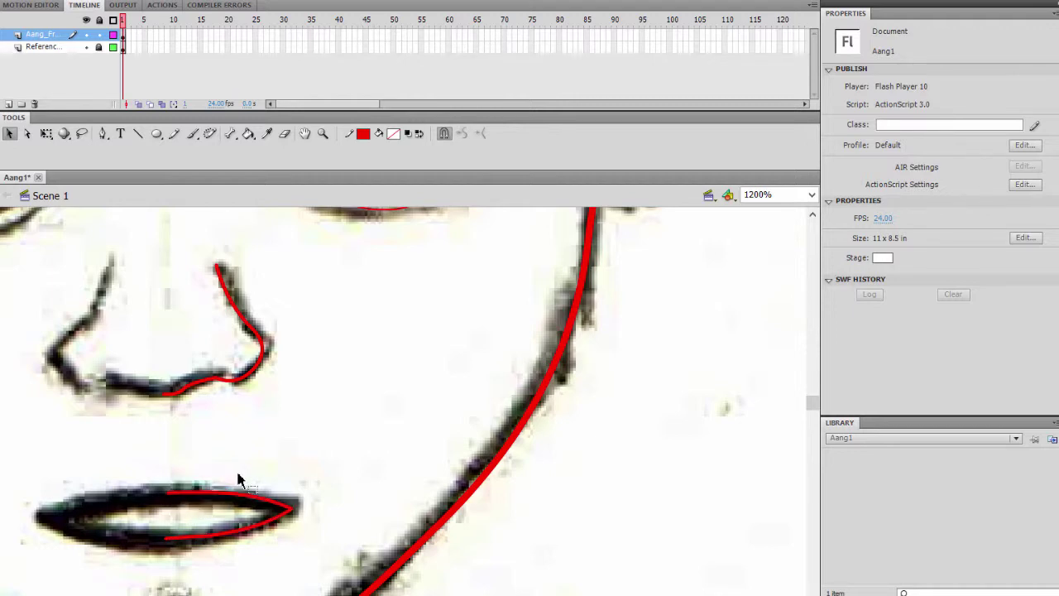
- Draw a line along the upper inner fold of the ear and bend it to match the sketch
scroll(248, 478, "up", 3)
scroll(405, 402, "right", 5)
scroll(400, 495, "up", 4)
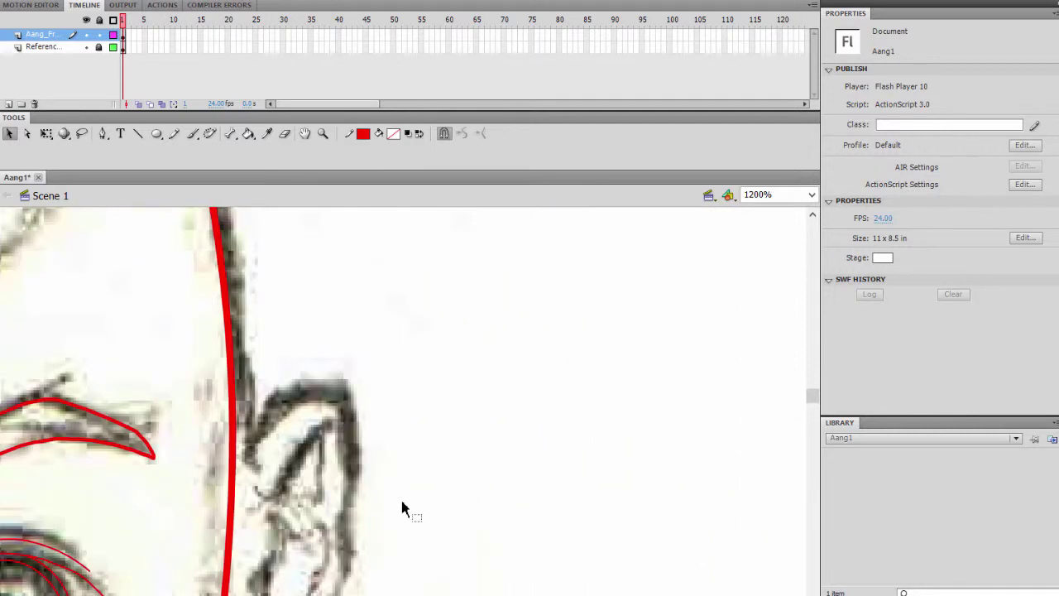
scroll(400, 496, "down", 1)
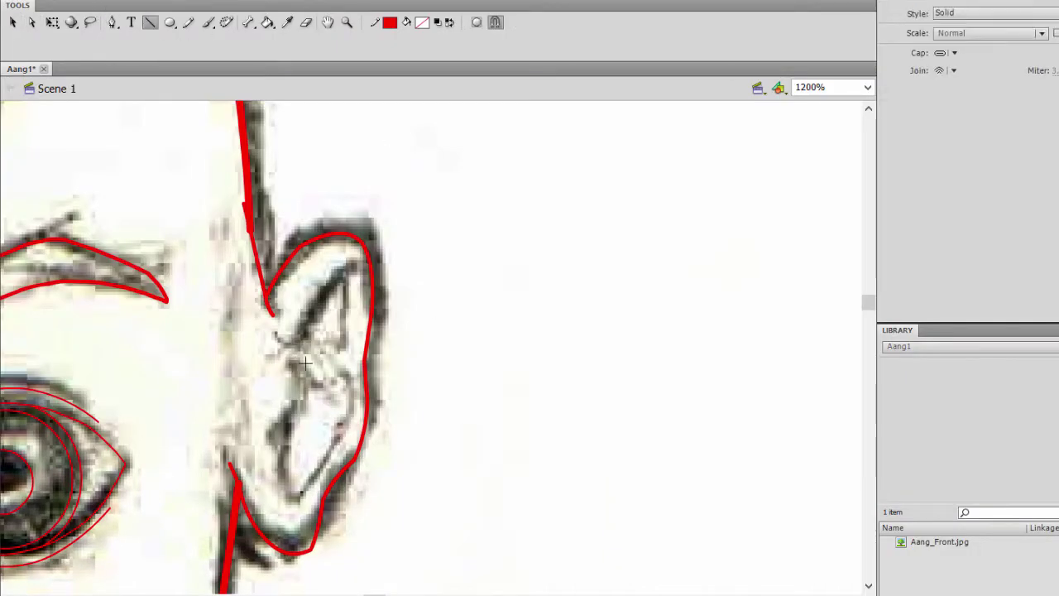
left_click_drag(344, 270, 296, 340)
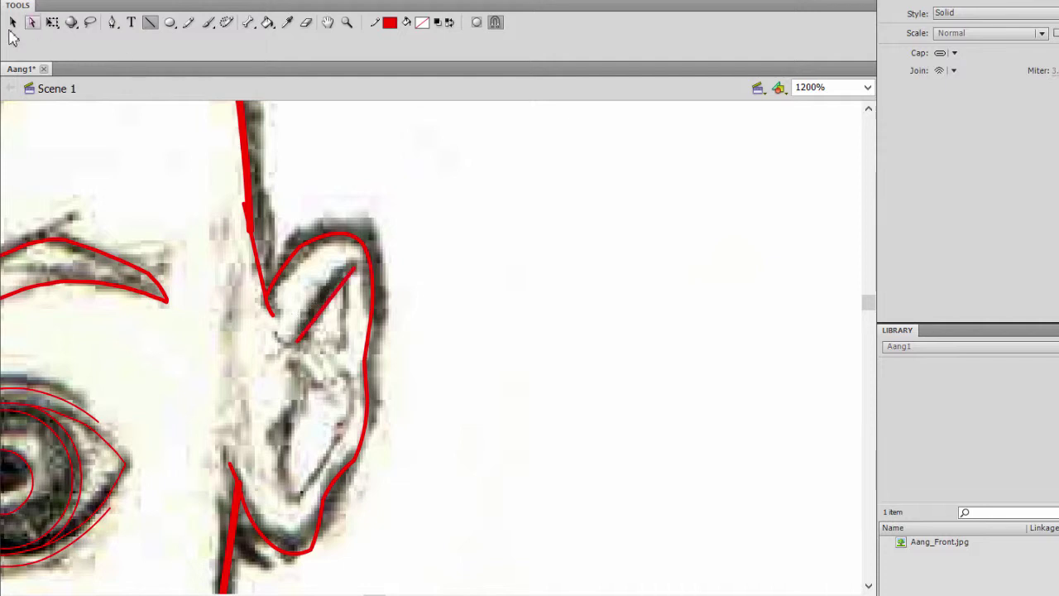
key("v")
mouse_move(325, 303)
left_mouse_down()
mouse_move(319, 294)
mouse_move(339, 283)
mouse_move(348, 295)
left_mouse_up()
- Trace the rest of the inner ear contour with connected straight lines, closing it at the upper fold
left_click(149, 23)
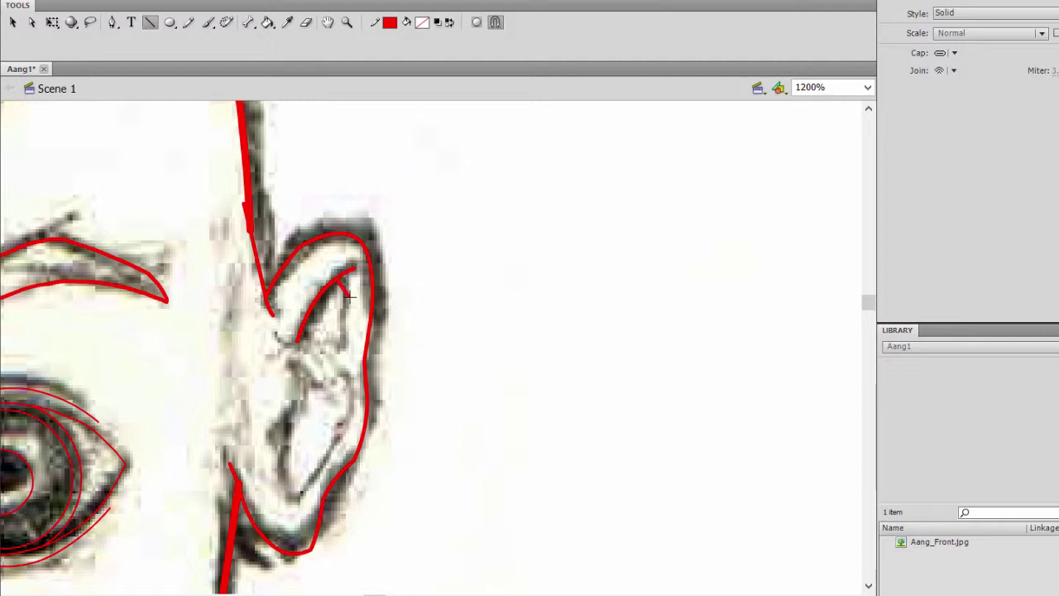
left_click_drag(343, 339, 341, 428)
left_click_drag(342, 428, 309, 489)
mouse_move(309, 489)
left_mouse_down()
mouse_move(284, 494)
mouse_move(271, 438)
mouse_move(299, 388)
mouse_move(296, 327)
left_mouse_up()
- Bend the inner ear's straight segments into smooth curves and round its lower corners to fit the sketch
left_click(14, 22)
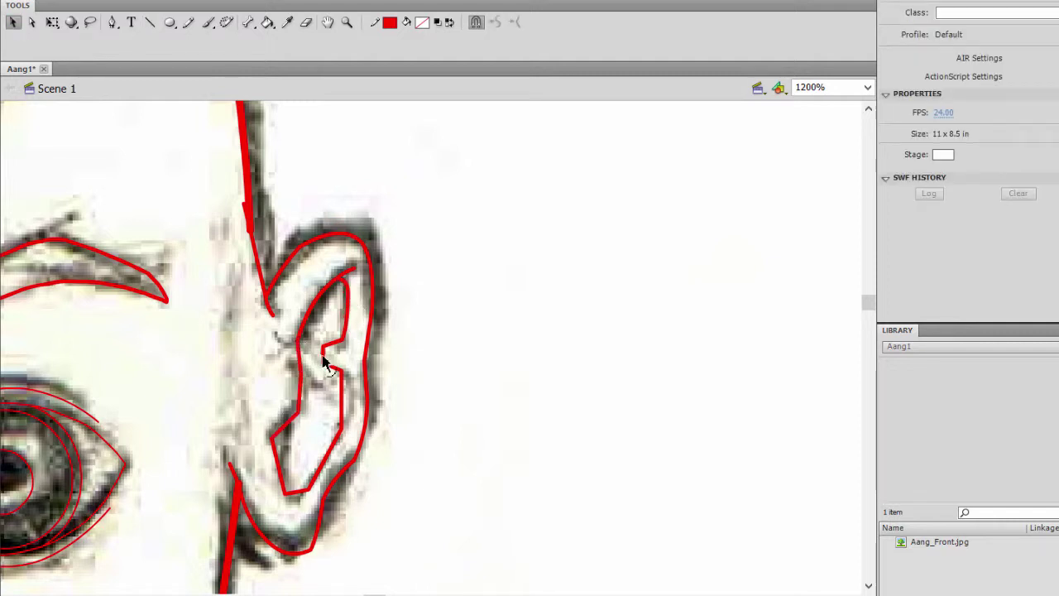
left_click_drag(325, 362, 355, 406)
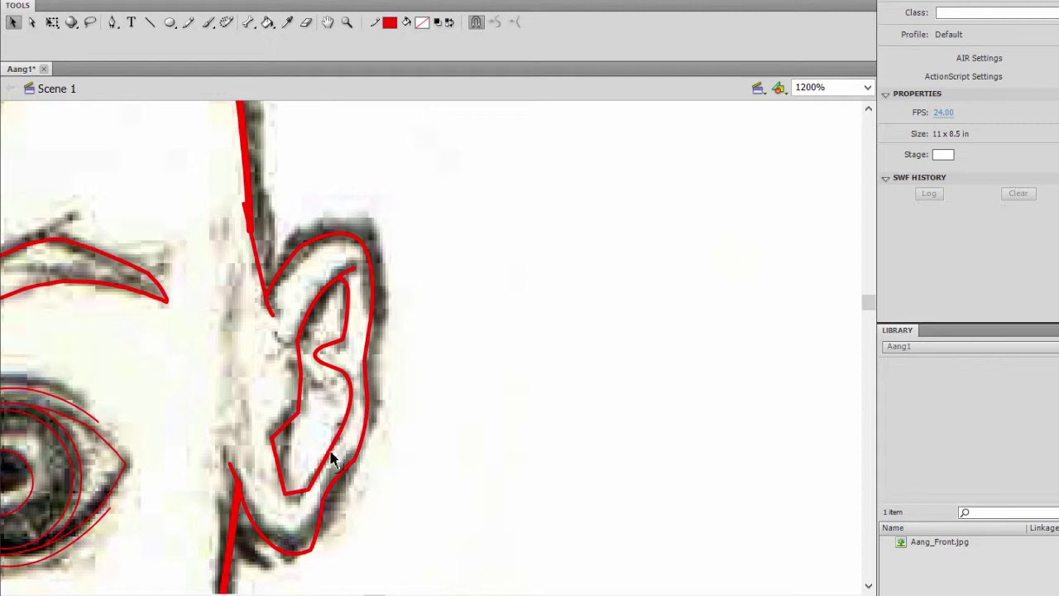
left_click_drag(331, 456, 273, 478)
left_click_drag(273, 440, 285, 437)
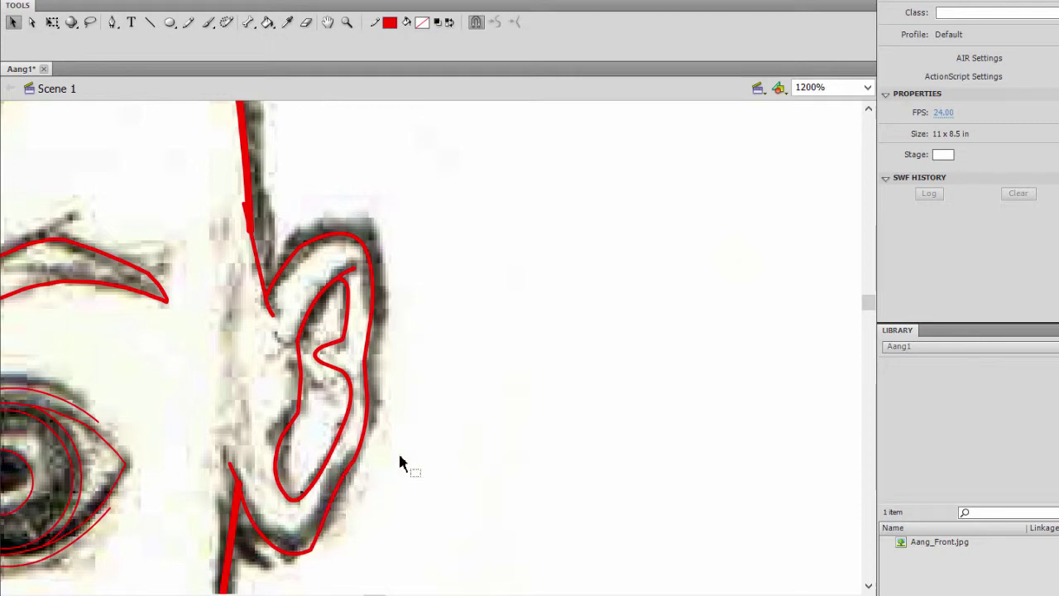
- Draw a vertical line where the ear joins the face and bend it slightly outward
scroll(401, 451, "down", 1)
scroll(401, 451, "up", 2)
scroll(401, 451, "down", 2)
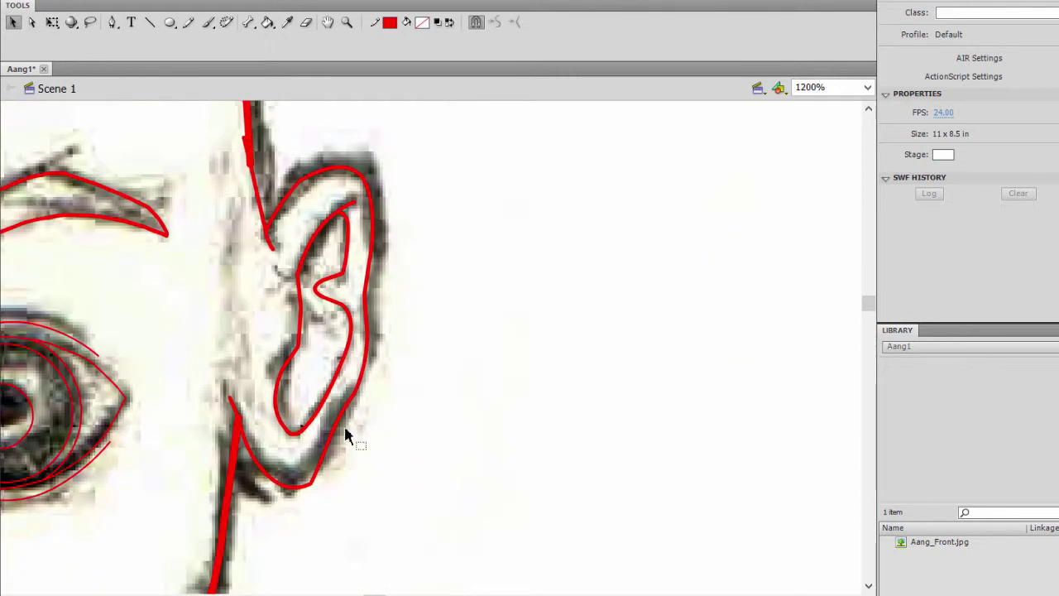
left_click(149, 22)
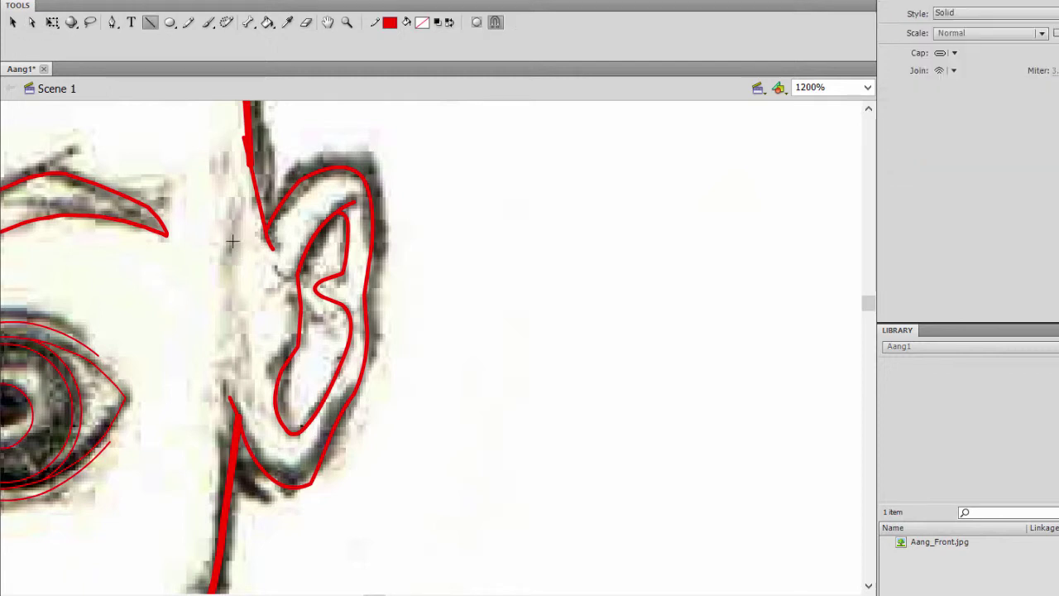
left_click_drag(232, 289, 231, 357)
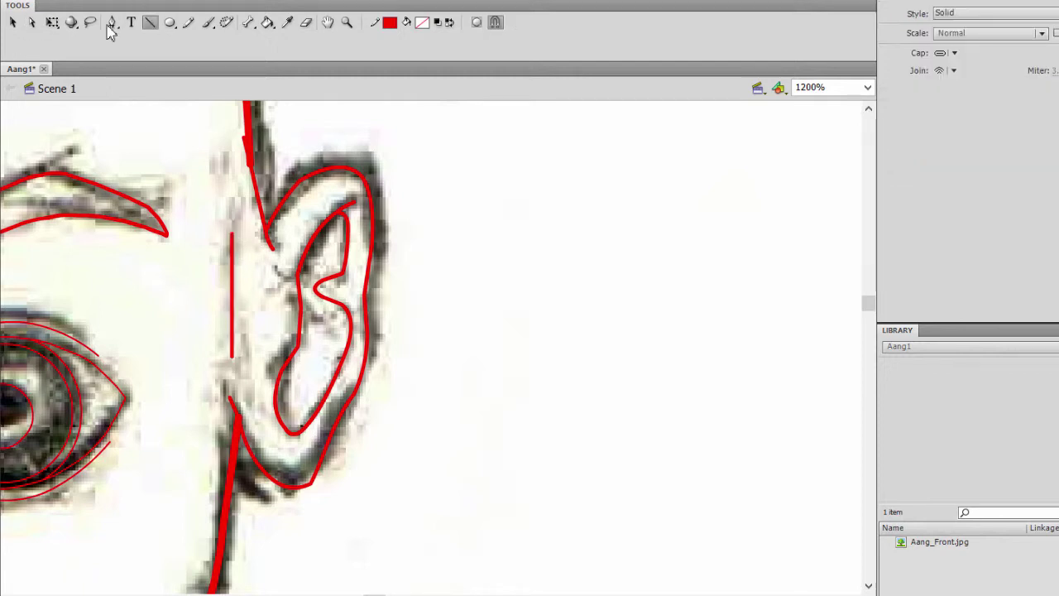
left_click(13, 22)
left_click_drag(234, 302, 238, 299)
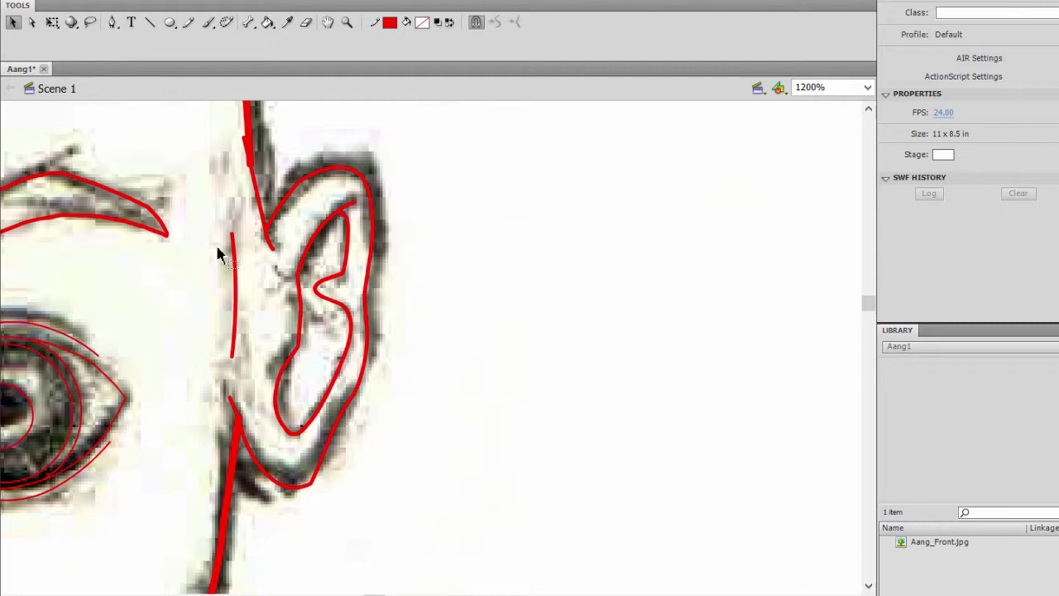
- Select the stray practice line and curve beside the head and delete them
key("ctrl+minus")
key("ctrl+minus")
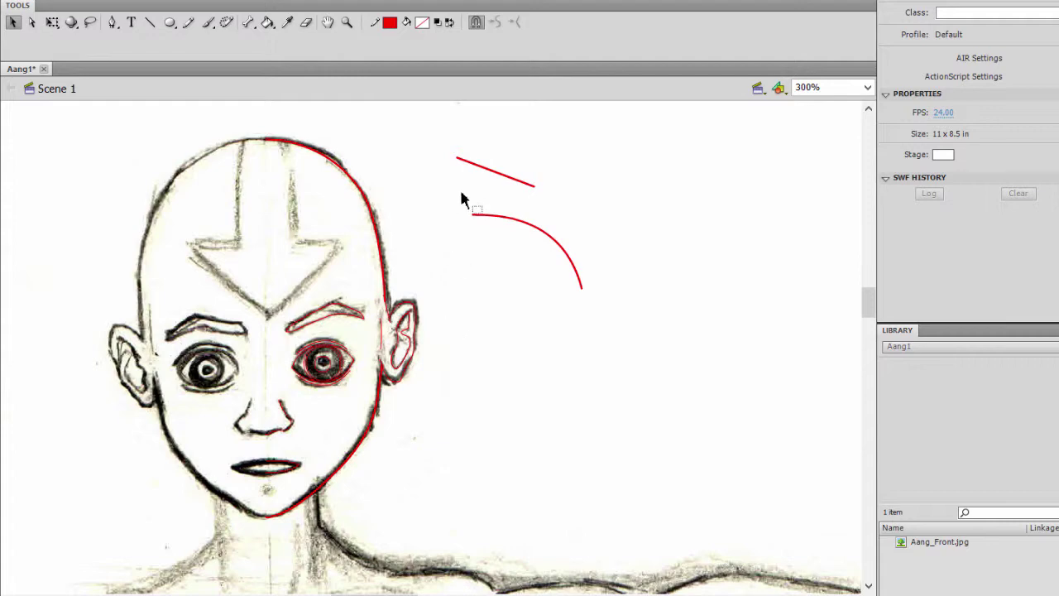
left_click_drag(444, 134, 1017, 530)
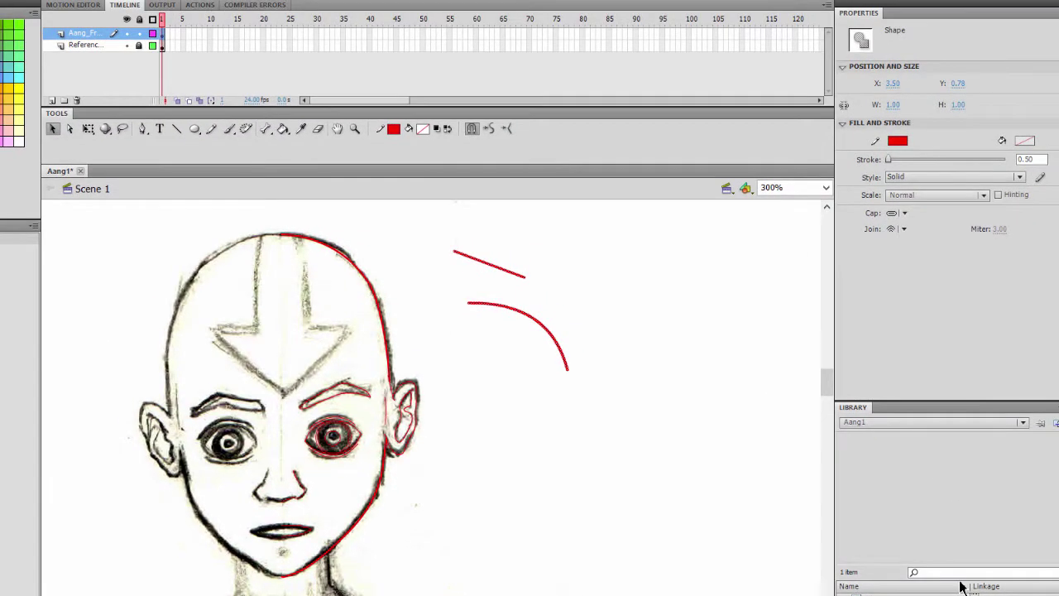
key("Delete")
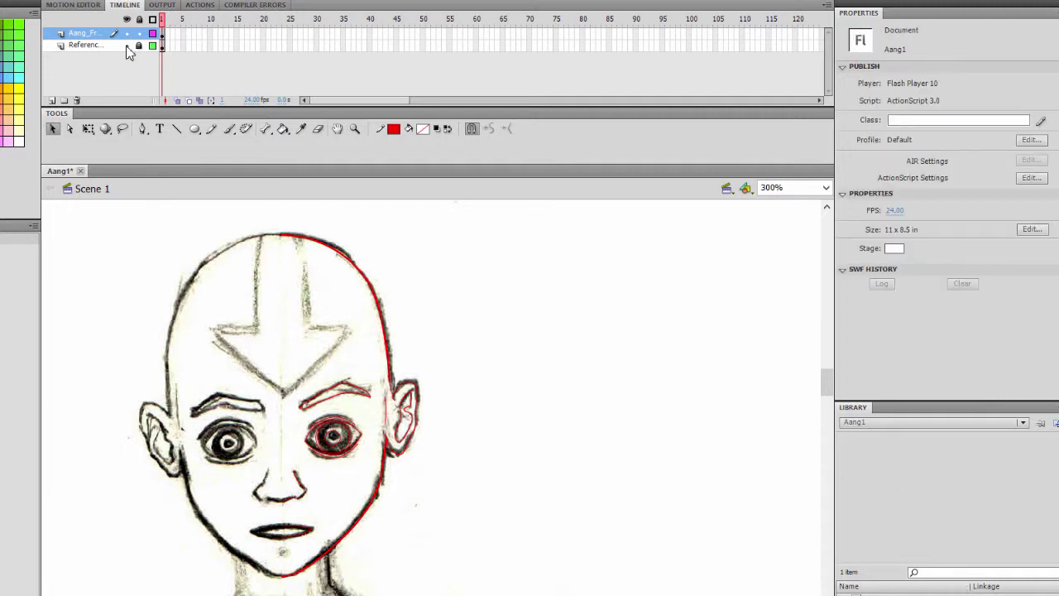
- Hide the Reference layer and recolor all the traced outlines black
left_click(127, 47)
mouse_move(207, 215)
left_mouse_down()
mouse_move(454, 579)
mouse_move(473, 592)
left_mouse_up()
left_click(394, 130)
left_click(401, 152)
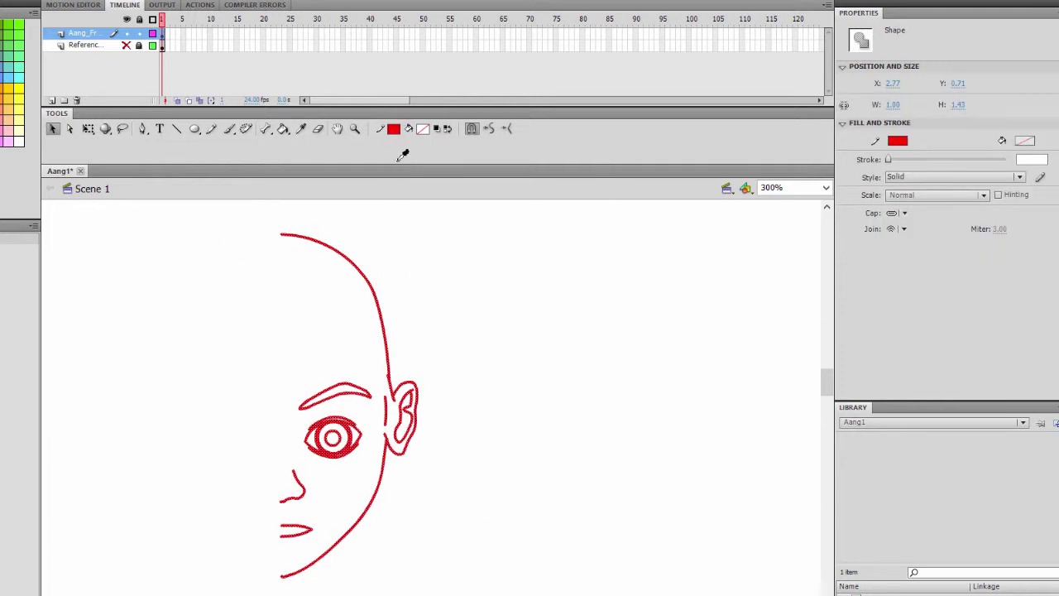
left_click(558, 446)
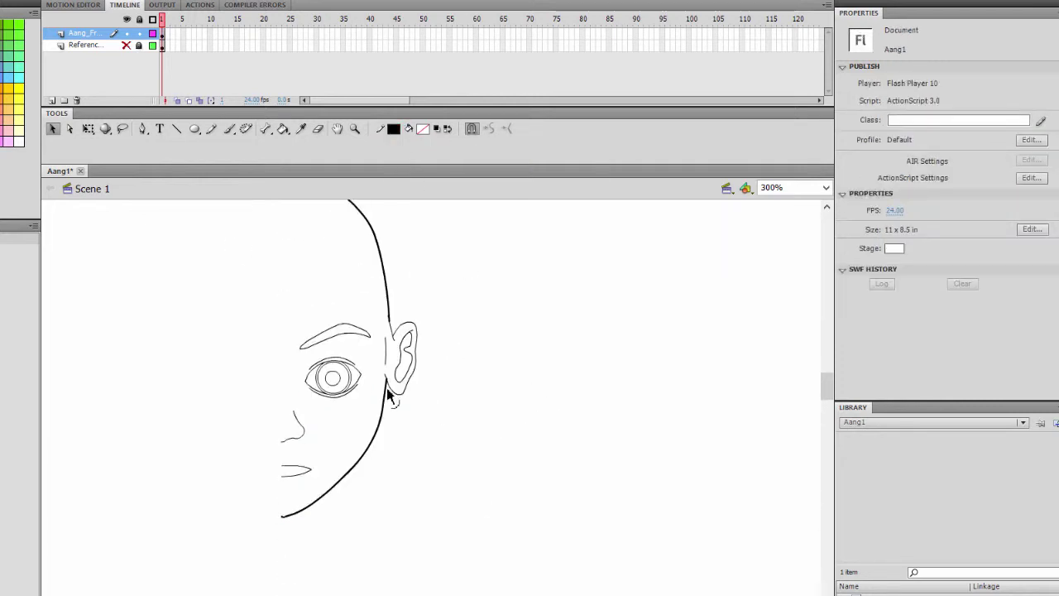
- Restore the outlines' red color and show the Reference layer again
key("ctrl+a")
left_click(473, 215)
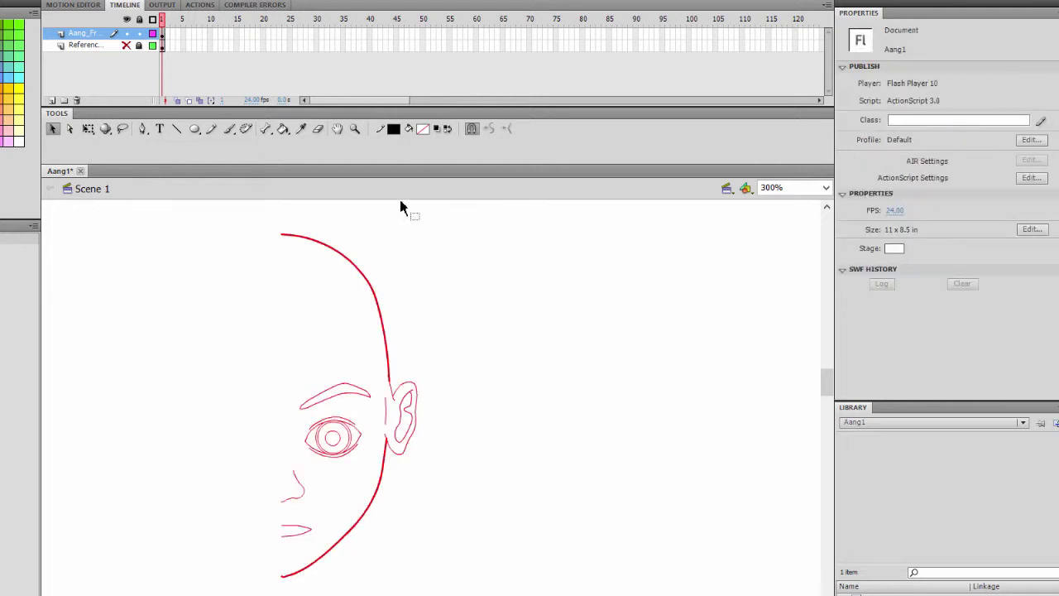
left_click(126, 44)
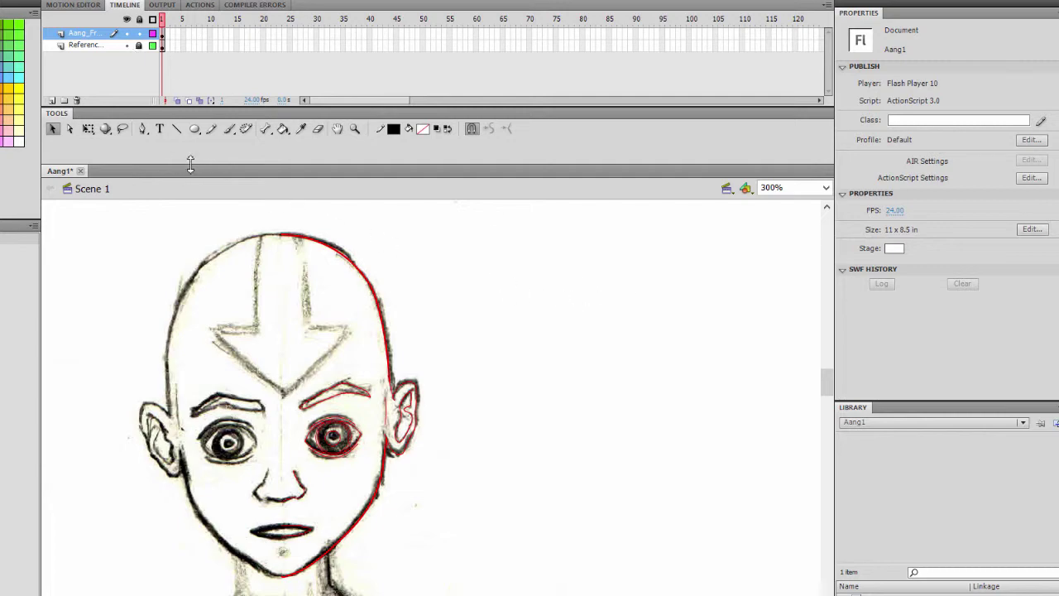